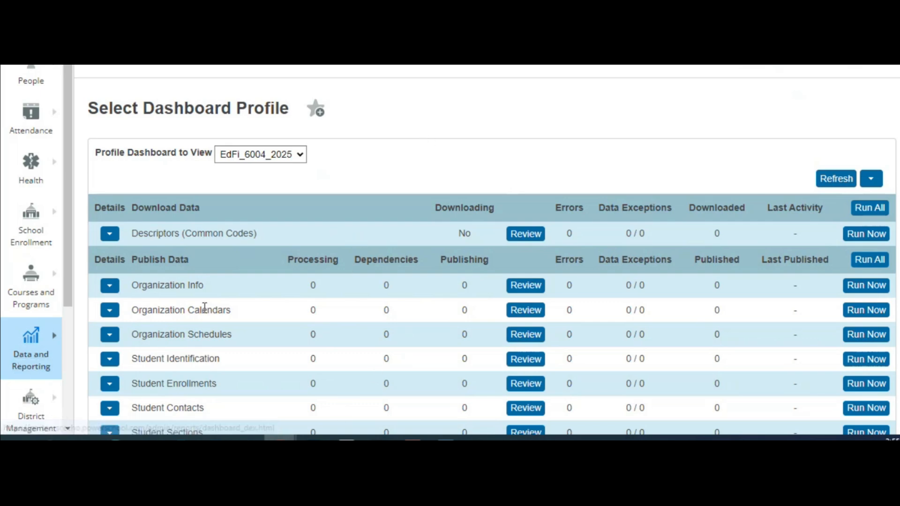
# Open the Data Exchange dashboard from Data and Reporting and check that the EdFi_6004_2025 profile is the one being viewed.
pyautogui.click(29, 373)
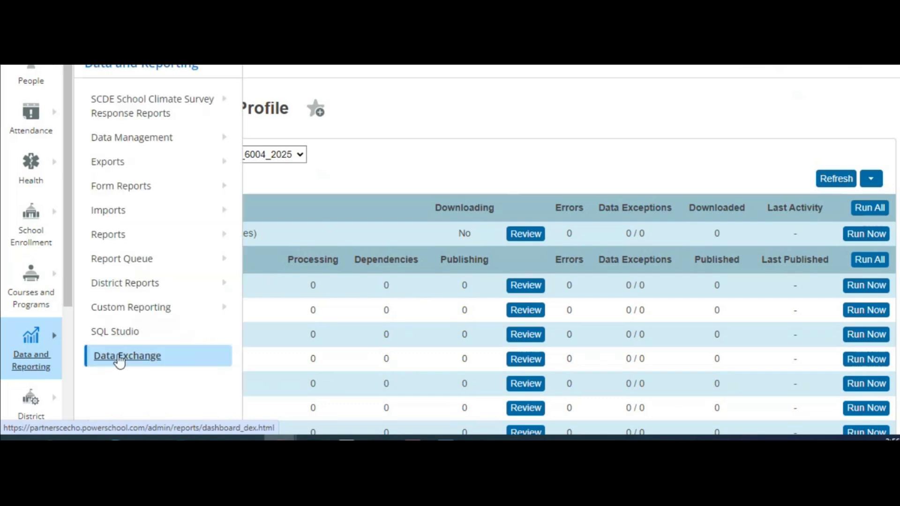
pyautogui.click(119, 362)
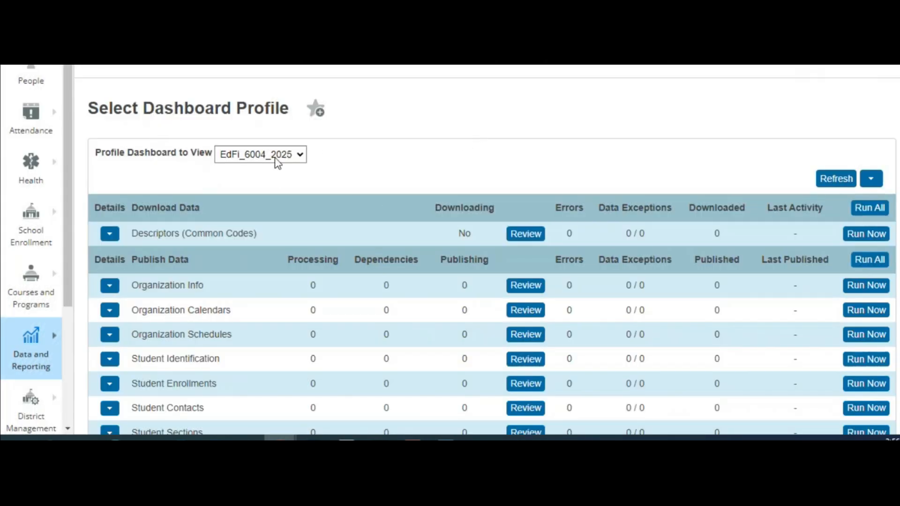
pyautogui.click(251, 160)
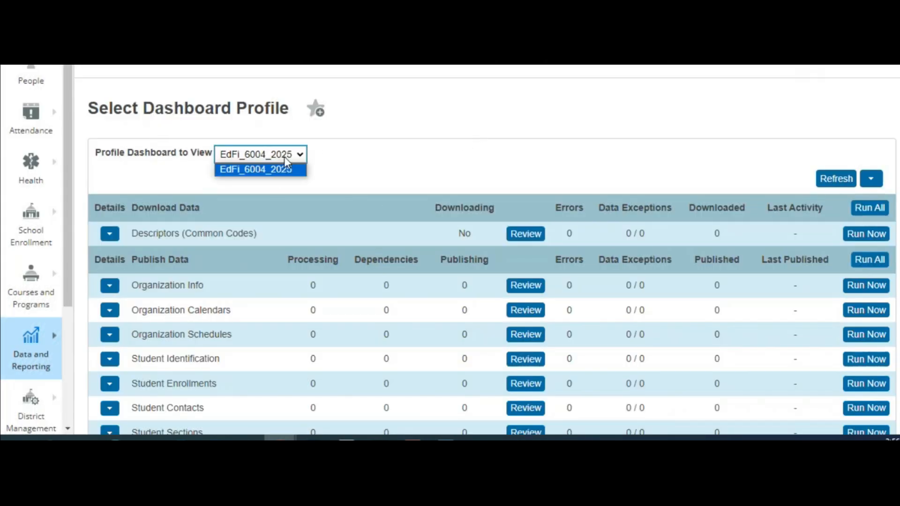
pyautogui.click(406, 178)
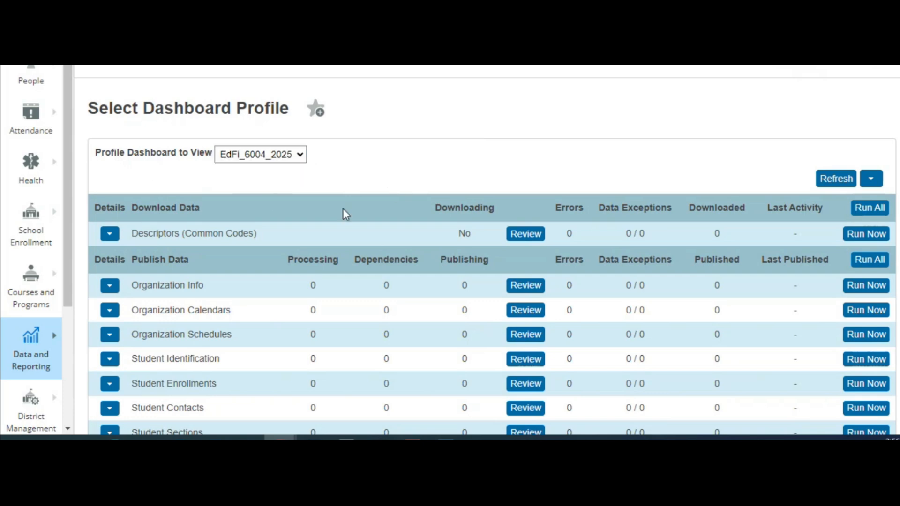
# Examine the Descriptors (Common Codes) download row and the Organization Info, Organization Calendars and Organization Schedules rows under Publish Data.
pyautogui.moveTo(134, 236); pyautogui.dragTo(258, 230)
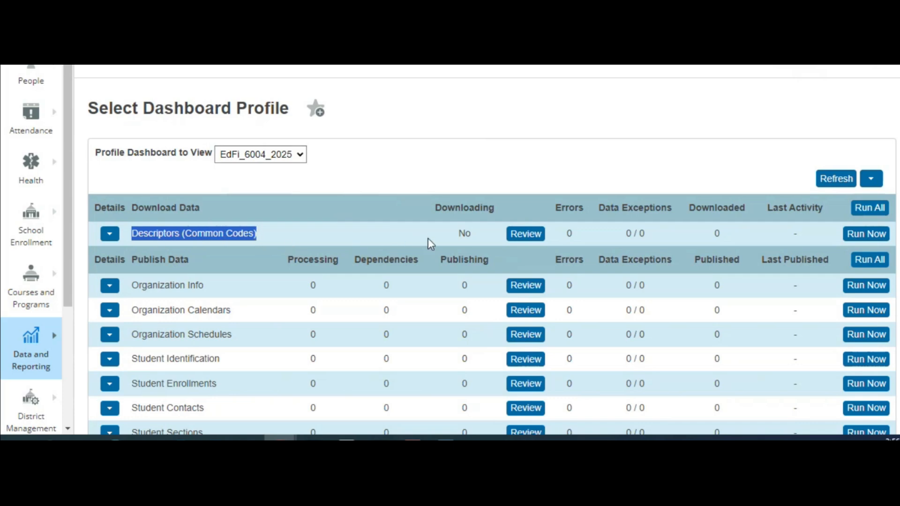
pyautogui.click(546, 169)
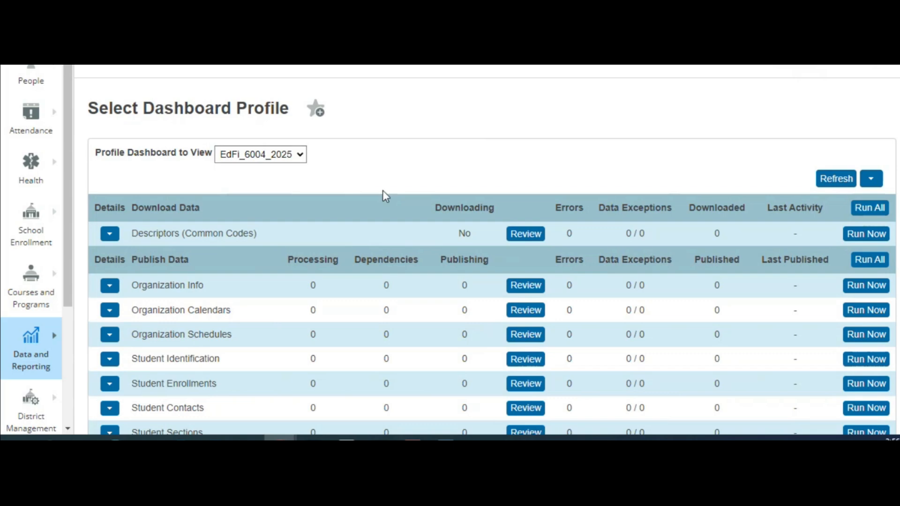
pyautogui.scroll(-1, 214, 216)
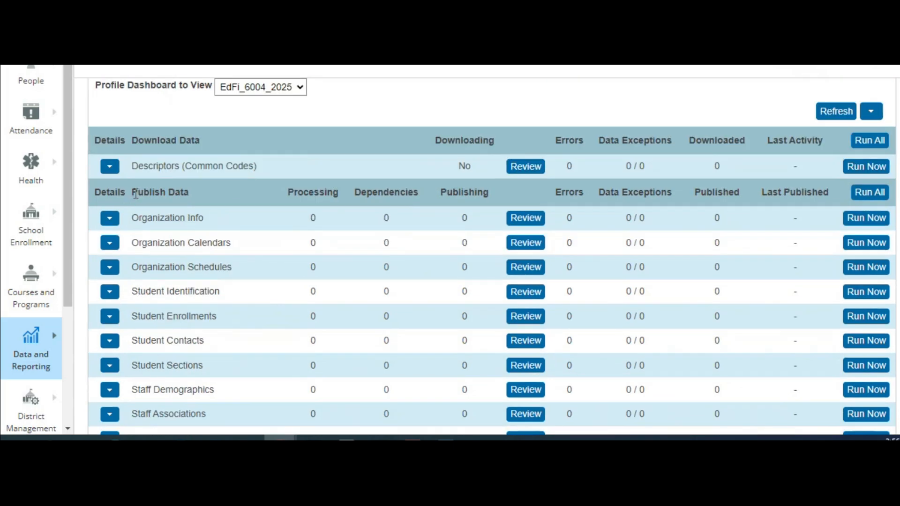
pyautogui.moveTo(130, 193); pyautogui.dragTo(190, 195)
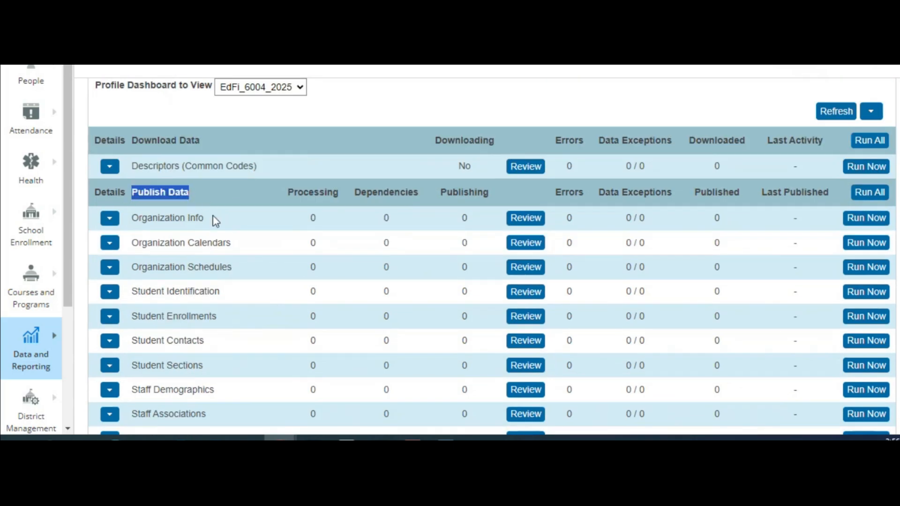
pyautogui.scroll(-1, 213, 219)
pyautogui.moveTo(135, 152); pyautogui.dragTo(203, 162)
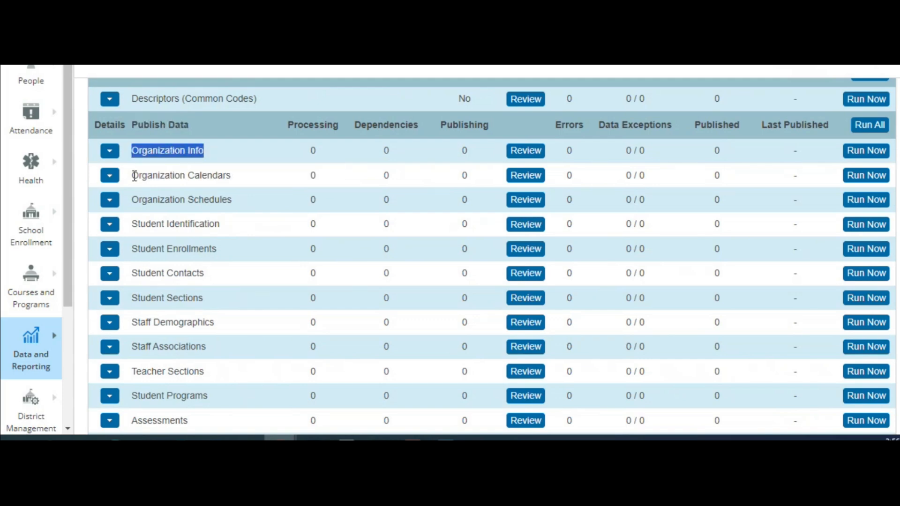
pyautogui.moveTo(133, 176); pyautogui.dragTo(233, 179)
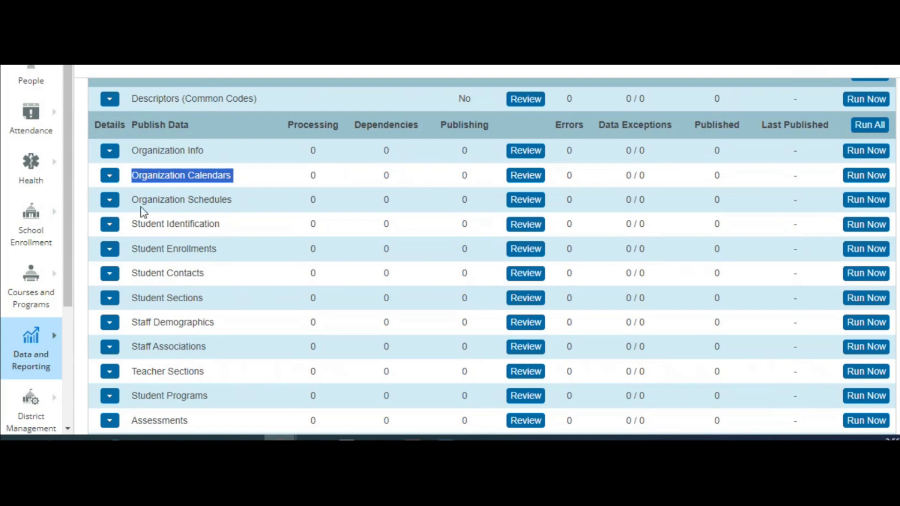
pyautogui.moveTo(139, 199); pyautogui.dragTo(233, 202)
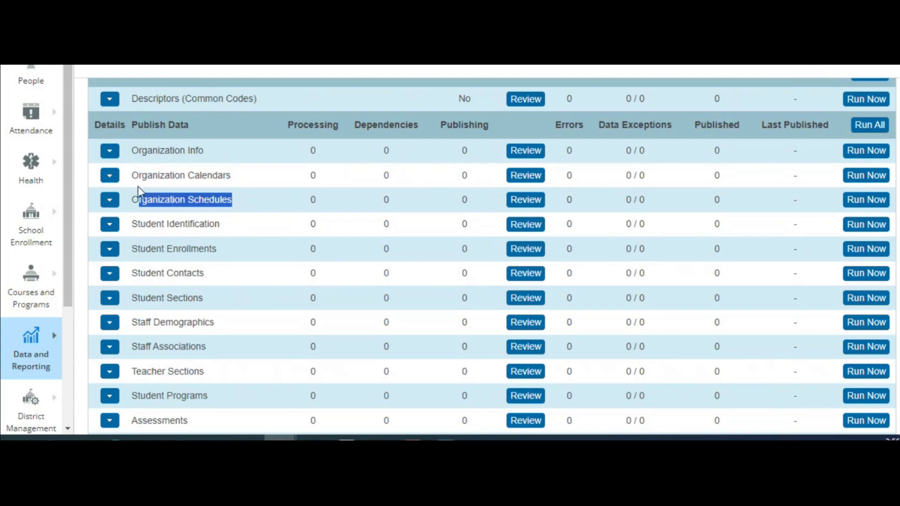
pyautogui.click(163, 232)
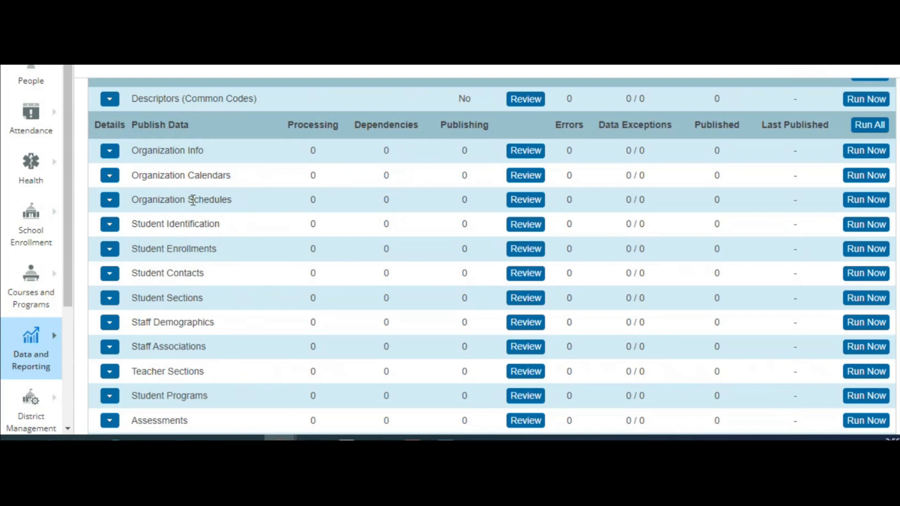
pyautogui.moveTo(132, 175); pyautogui.dragTo(237, 175)
pyautogui.click(134, 201)
pyautogui.moveTo(133, 202); pyautogui.dragTo(238, 204)
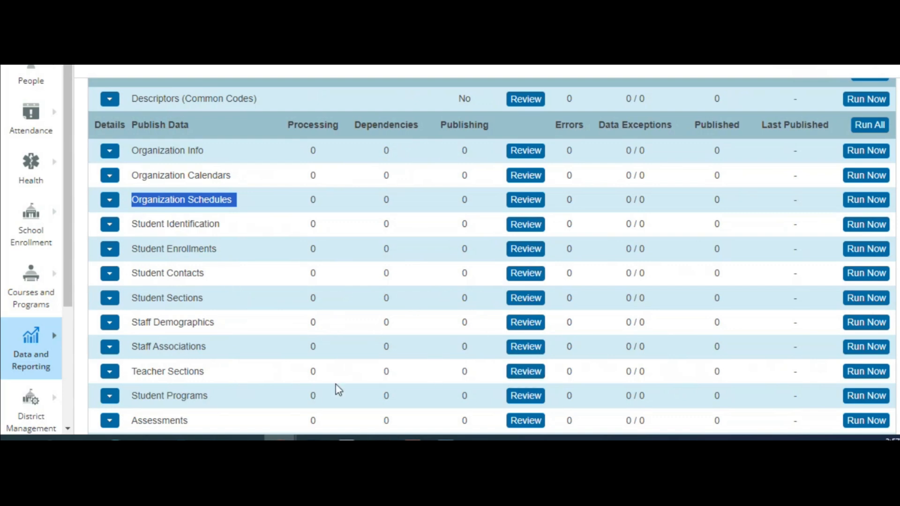
# Review the On Demand Data categories, especially the four survey rows from Surveys to Survey Question Response.
pyautogui.scroll(-6, 284, 383)
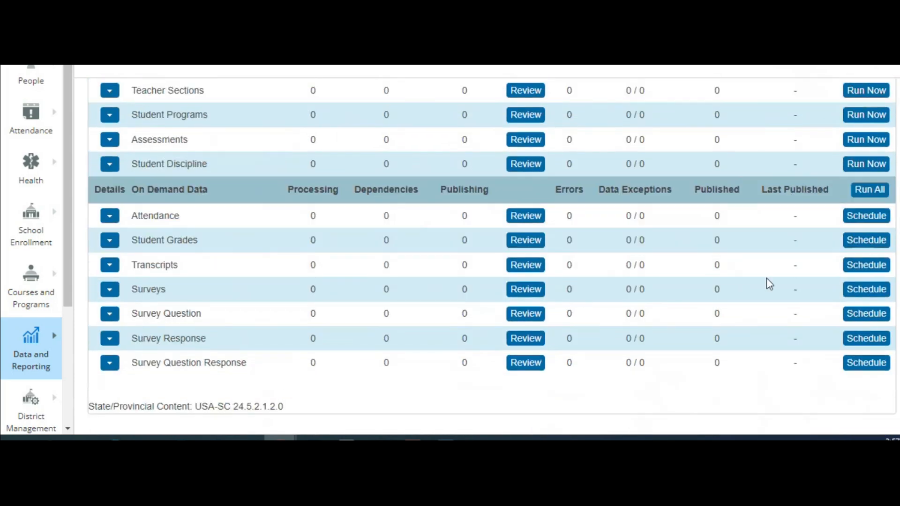
pyautogui.scroll(1, 491, 249)
pyautogui.scroll(-1, 151, 262)
pyautogui.moveTo(132, 287); pyautogui.dragTo(256, 357)
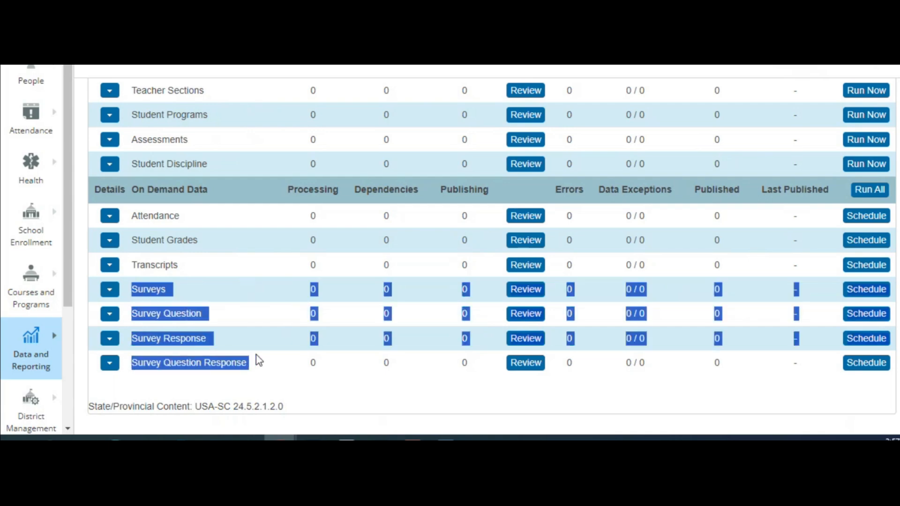
pyautogui.click(217, 387)
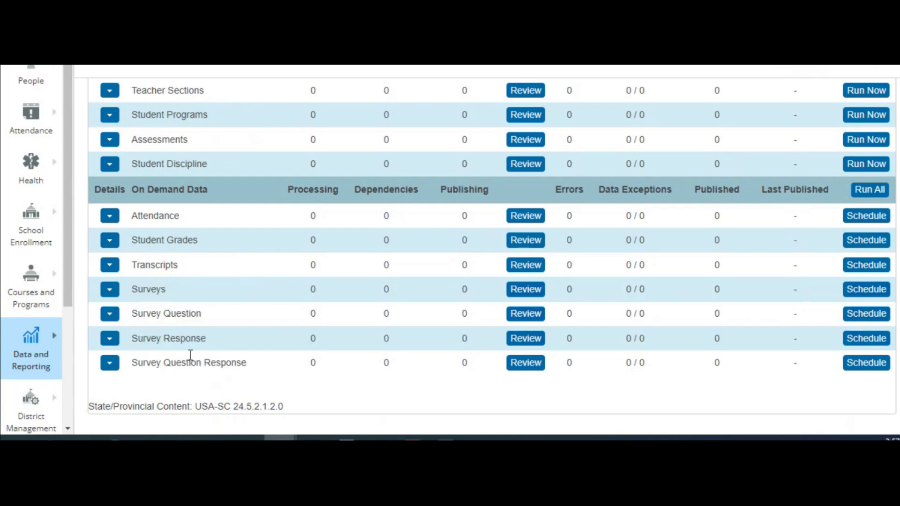
pyautogui.moveTo(133, 287); pyautogui.dragTo(250, 363)
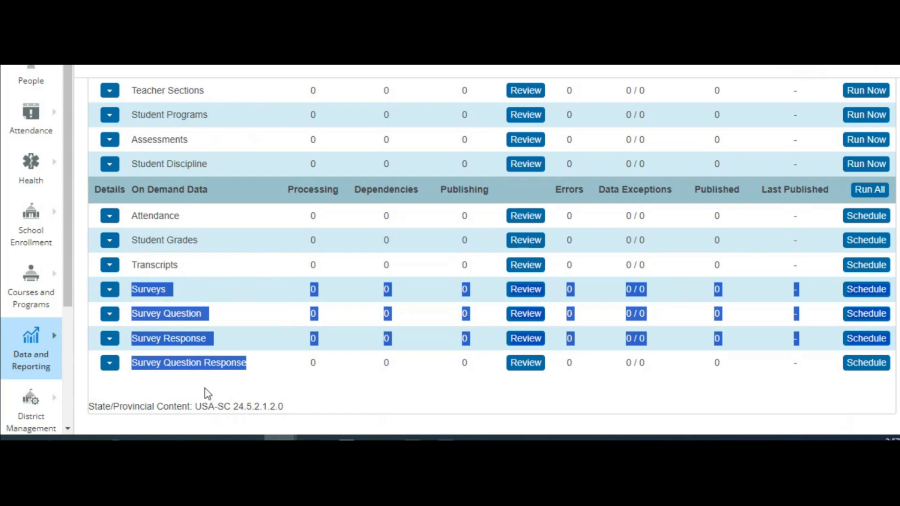
pyautogui.click(191, 387)
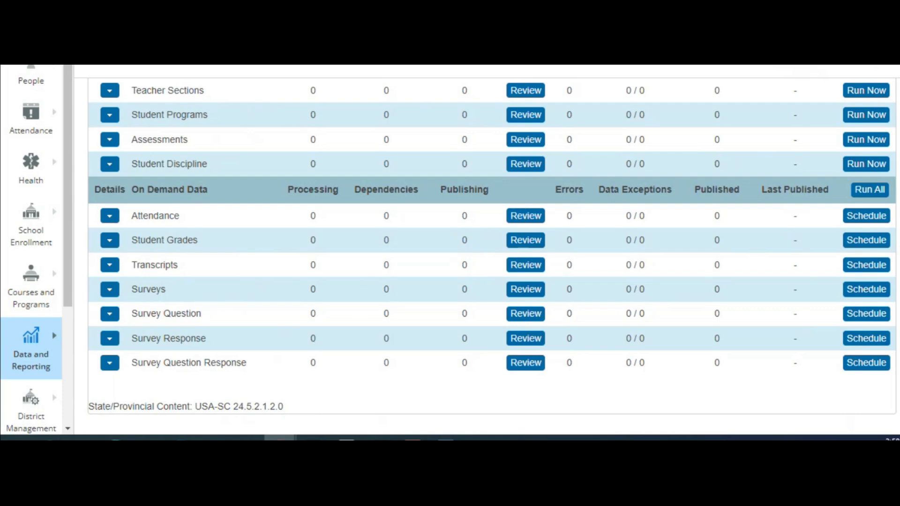
# Return to the Publish Data section and review its three organization rows as a group.
pyautogui.scroll(5, 207, 302)
pyautogui.scroll(-1, 567, 291)
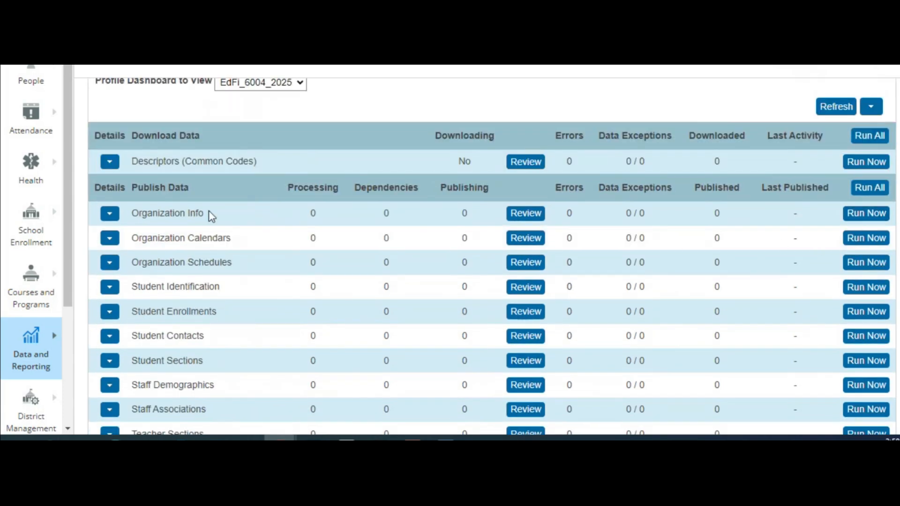
pyautogui.moveTo(135, 213); pyautogui.dragTo(217, 275)
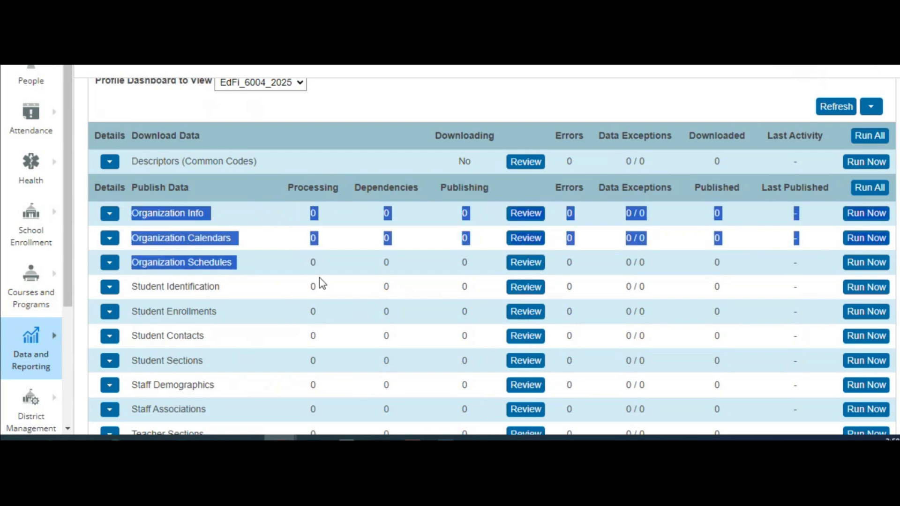
pyautogui.click(263, 269)
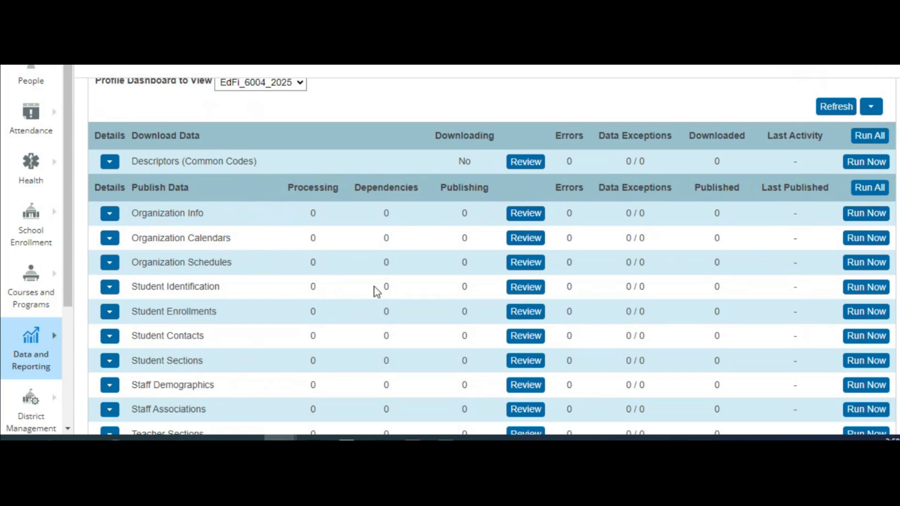
# Run the Descriptors (Common Codes) download, refresh the dashboard, and check the row's Downloading status and Downloaded count.
pyautogui.scroll(2, 201, 206)
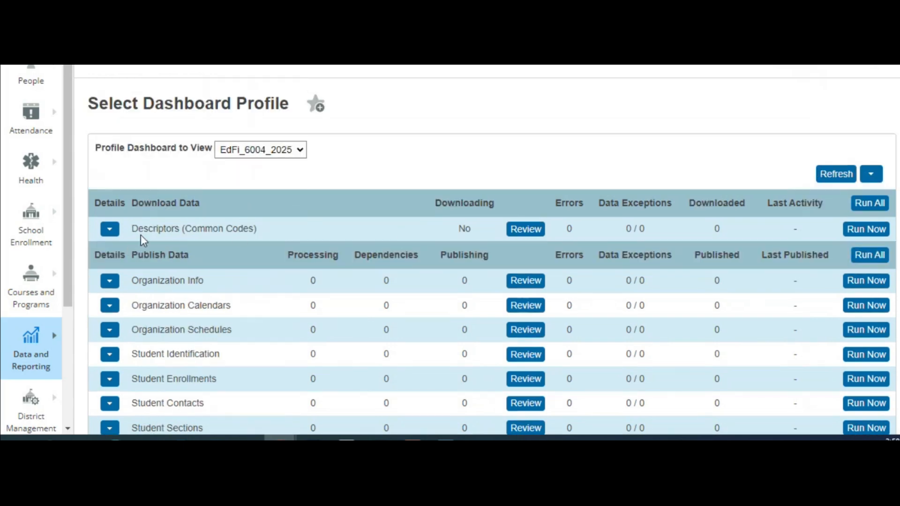
pyautogui.moveTo(132, 228); pyautogui.dragTo(180, 229)
pyautogui.click(861, 236)
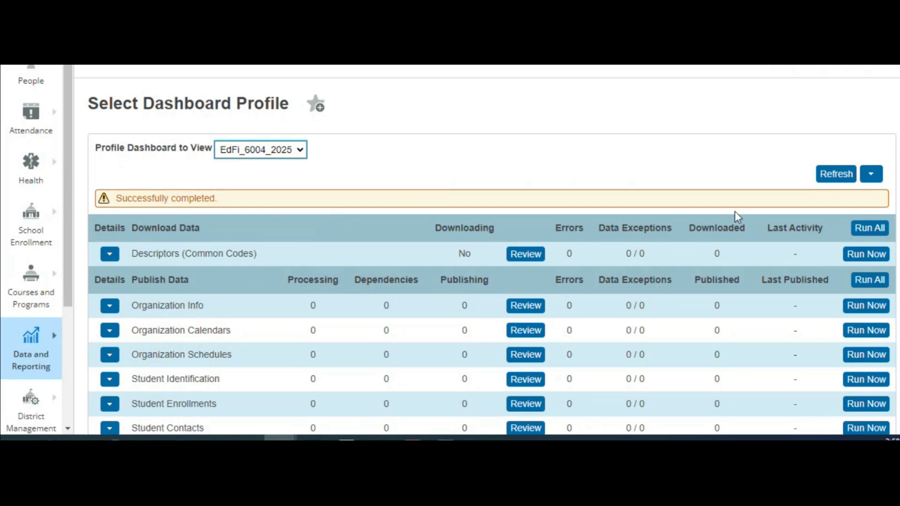
pyautogui.click(830, 181)
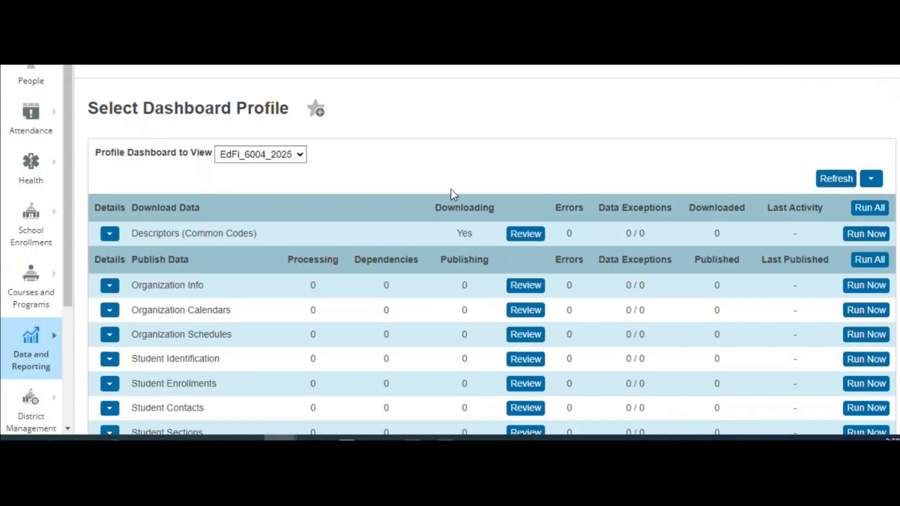
pyautogui.moveTo(437, 207); pyautogui.dragTo(491, 207)
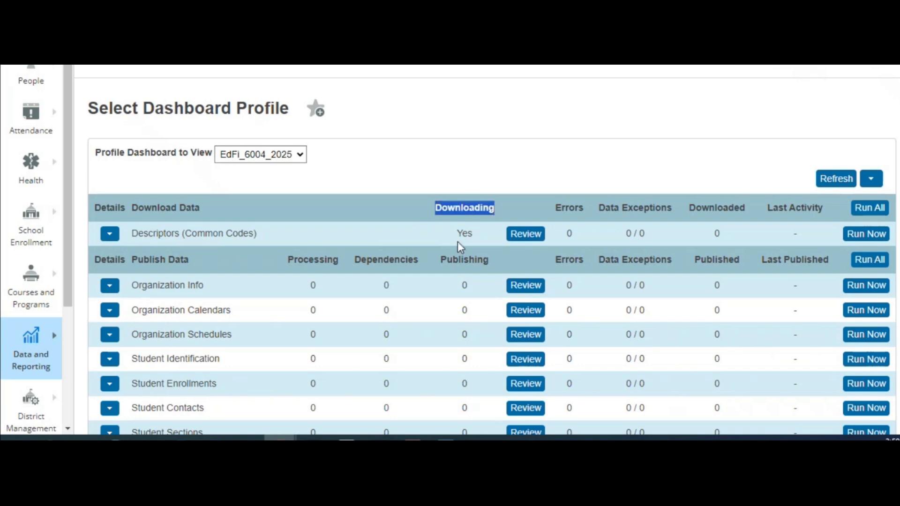
pyautogui.moveTo(457, 234); pyautogui.dragTo(473, 236)
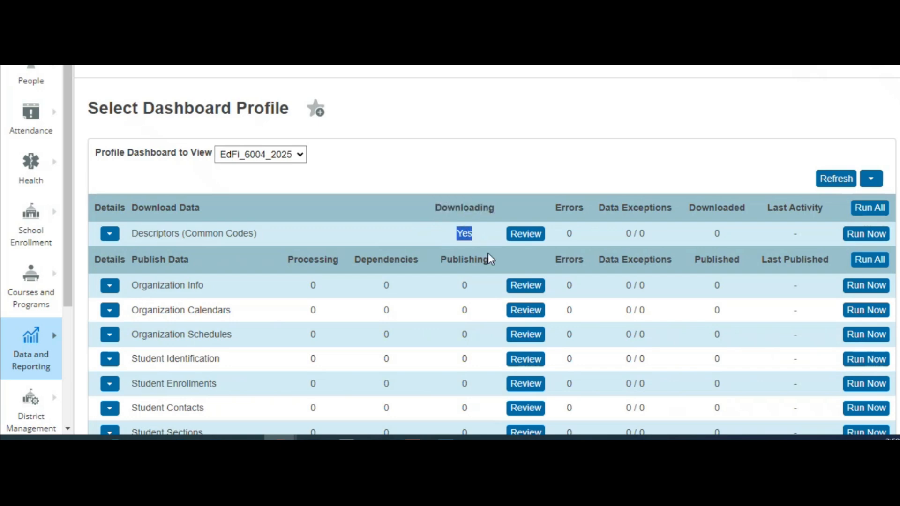
pyautogui.doubleClick(716, 233)
# Refresh the dashboard again and set its automatic refresh interval to off.
pyautogui.click(838, 183)
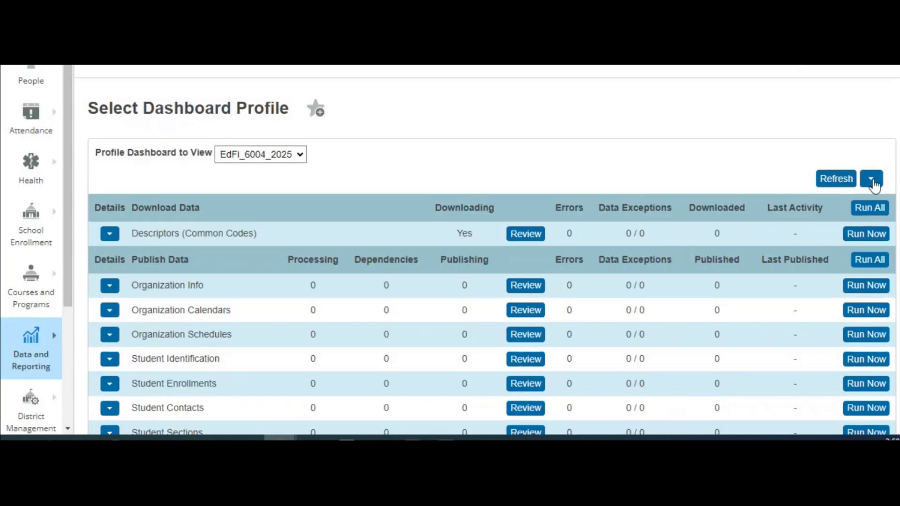
pyautogui.click(870, 182)
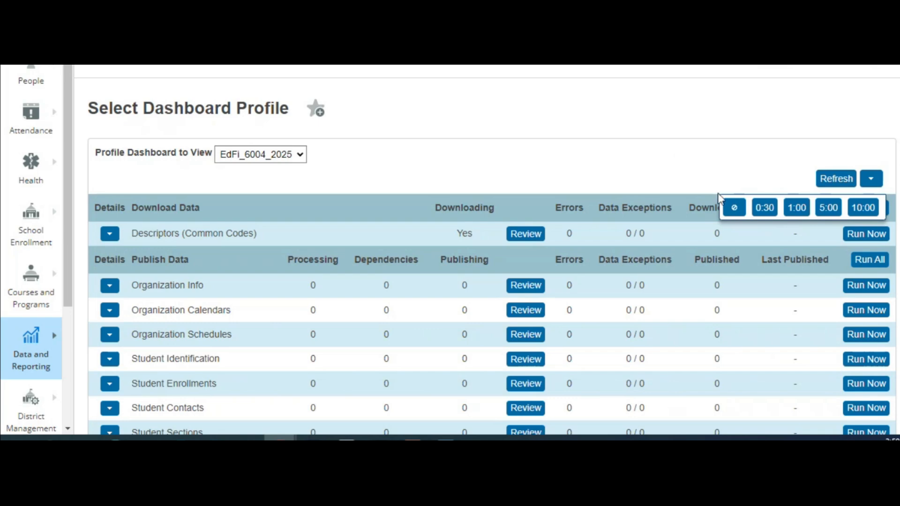
pyautogui.click(734, 208)
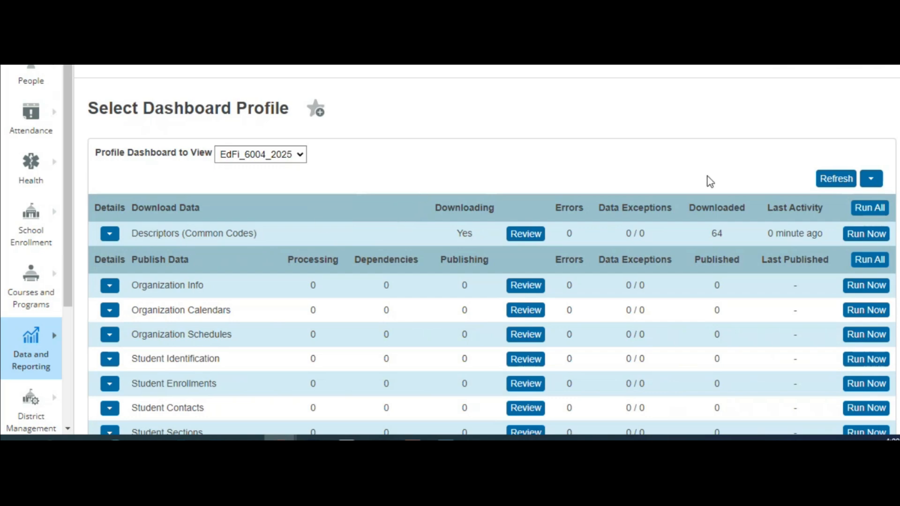
# Refresh the dashboard and recheck the Downloading status and Downloaded count for Descriptors (Common Codes).
pyautogui.click(824, 179)
pyautogui.moveTo(458, 233); pyautogui.dragTo(473, 234)
pyautogui.moveTo(706, 233); pyautogui.dragTo(728, 239)
pyautogui.click(628, 176)
# Examine the order in which Organization Info, Organization Calendars and Organization Schedules are to be published.
pyautogui.scroll(-2, 644, 170)
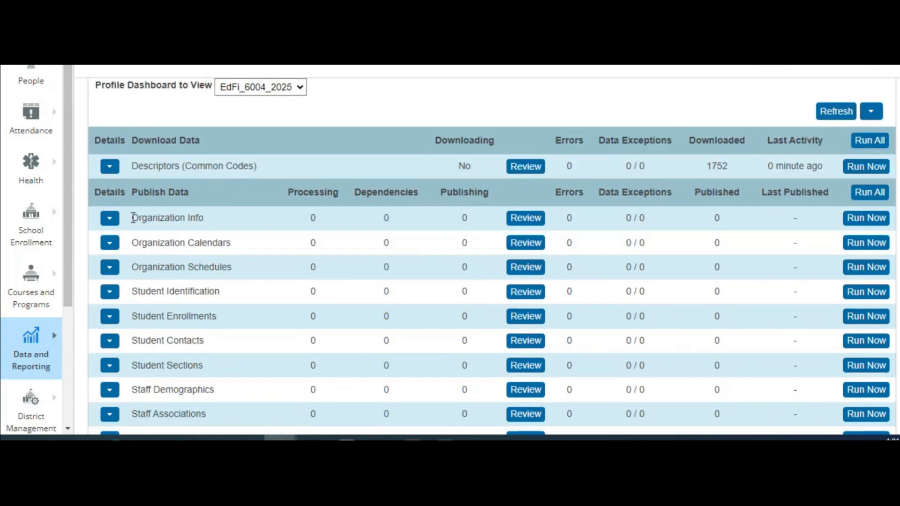
pyautogui.moveTo(133, 218); pyautogui.dragTo(204, 213)
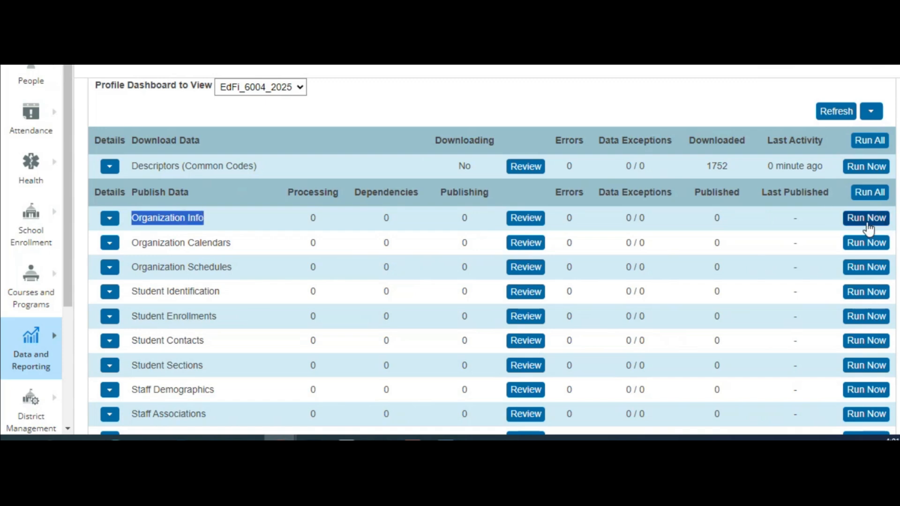
pyautogui.moveTo(166, 225)
pyautogui.moveTo(135, 242); pyautogui.dragTo(229, 241)
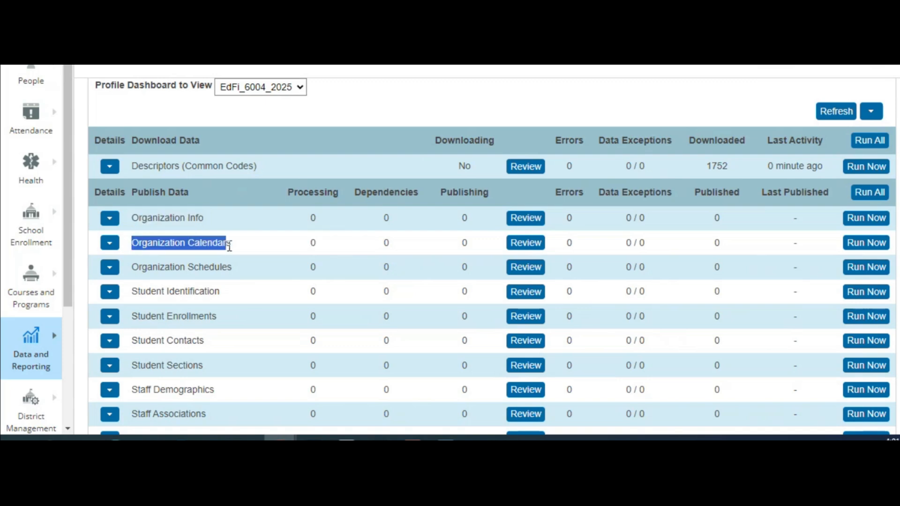
pyautogui.moveTo(136, 266); pyautogui.dragTo(245, 265)
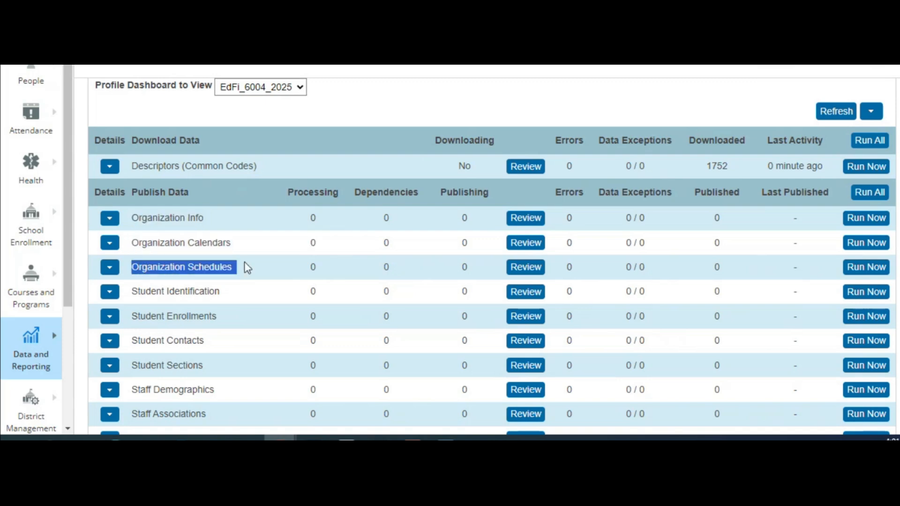
pyautogui.moveTo(134, 218); pyautogui.dragTo(211, 224)
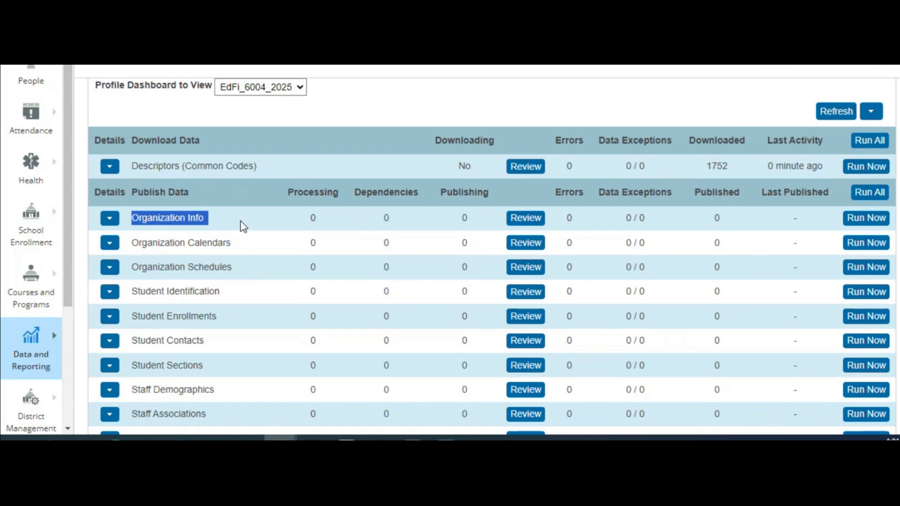
pyautogui.click(160, 217)
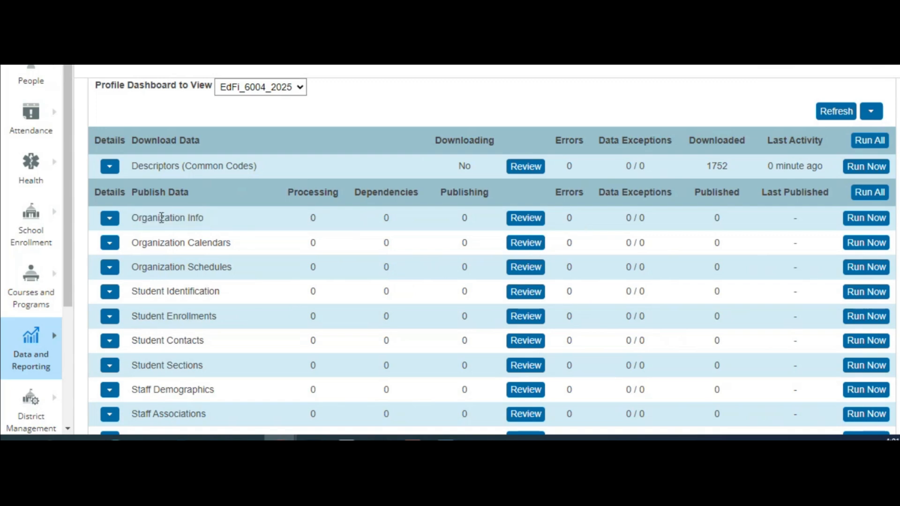
# Run publishing for Organization Info with the PUBLISH ALL option and check its Processing status and Published count.
pyautogui.click(850, 218)
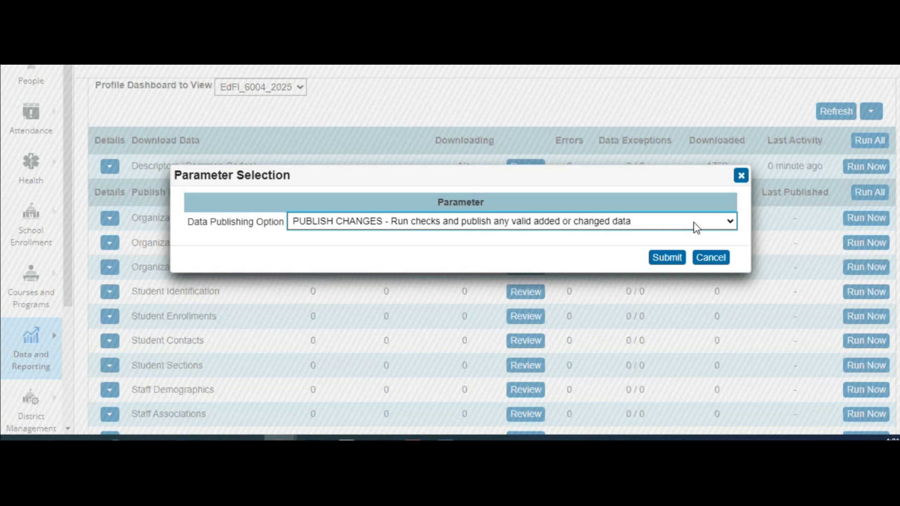
pyautogui.click(692, 223)
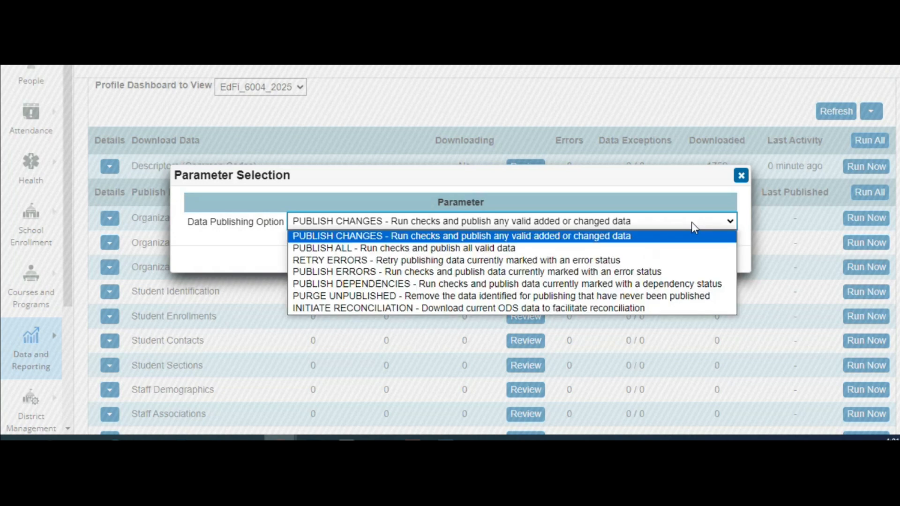
pyautogui.click(315, 249)
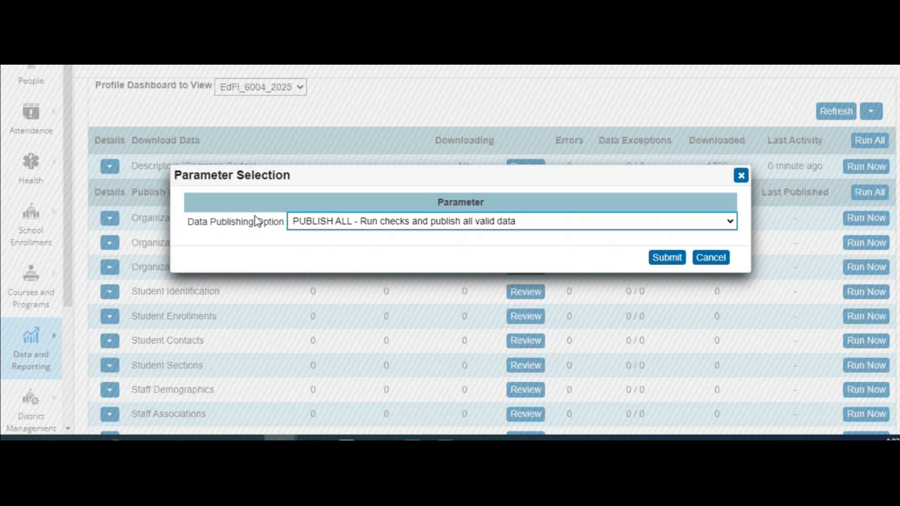
pyautogui.click(673, 259)
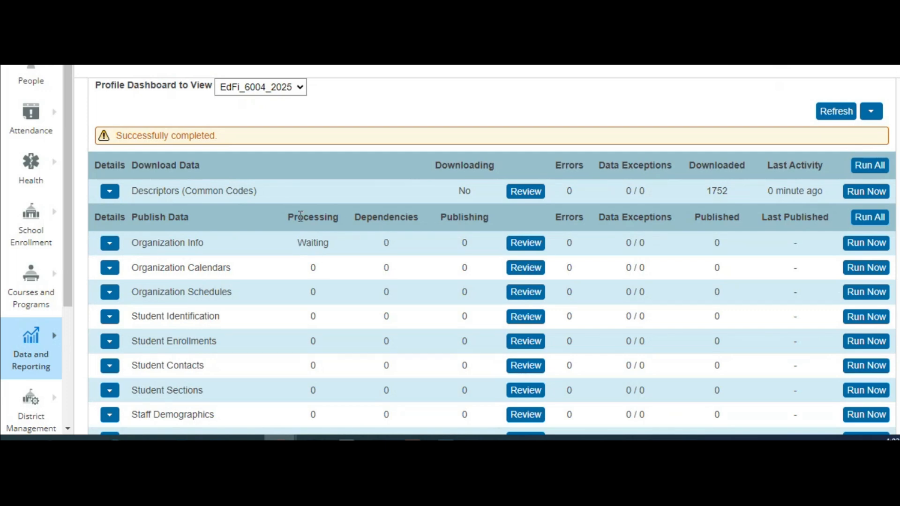
pyautogui.moveTo(298, 243); pyautogui.dragTo(330, 243)
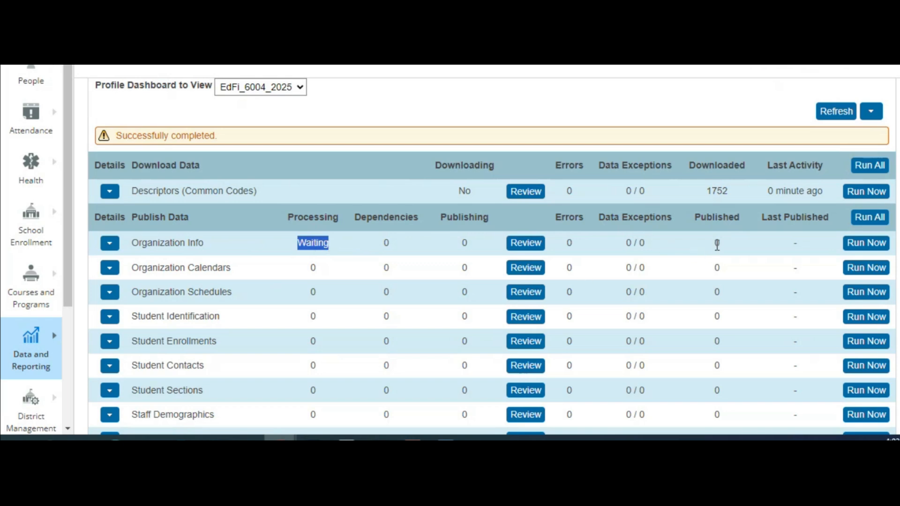
pyautogui.moveTo(713, 242); pyautogui.dragTo(719, 244)
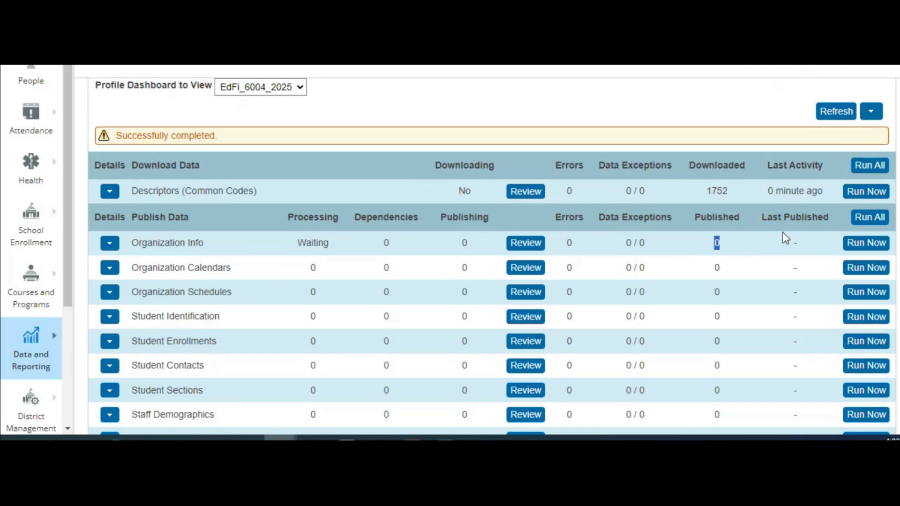
# Refresh the dashboard and check the Processing status of Organization Info.
pyautogui.click(837, 112)
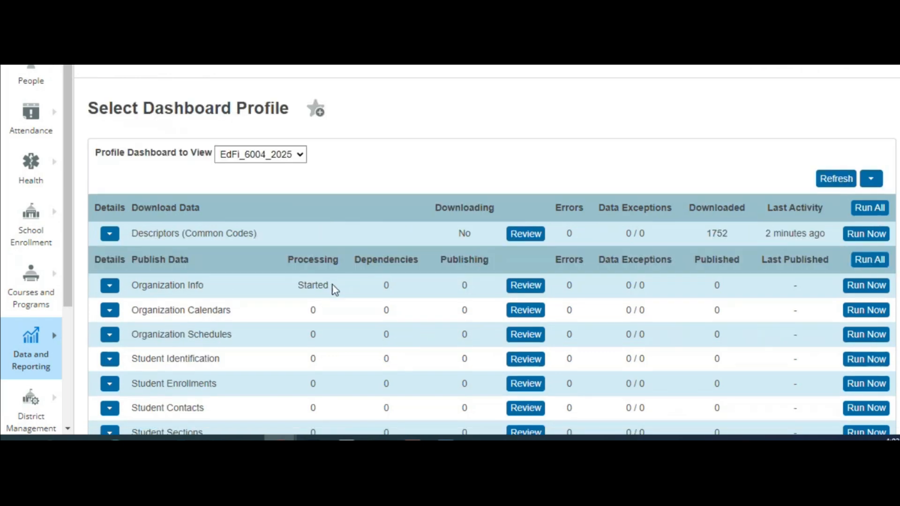
pyautogui.moveTo(289, 260); pyautogui.dragTo(338, 260)
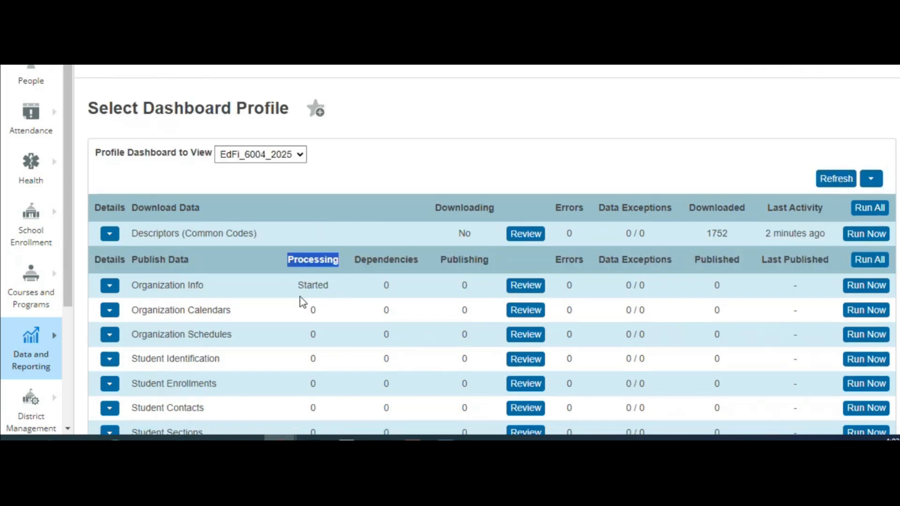
pyautogui.moveTo(298, 285); pyautogui.dragTo(329, 285)
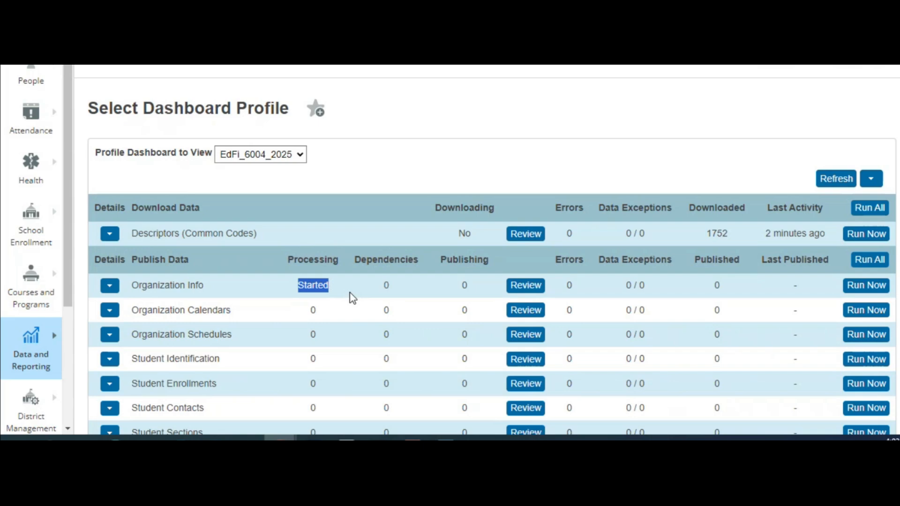
# Refresh the dashboard twice and compare the Publishing, Errors and Published counts for Organization Info.
pyautogui.click(824, 181)
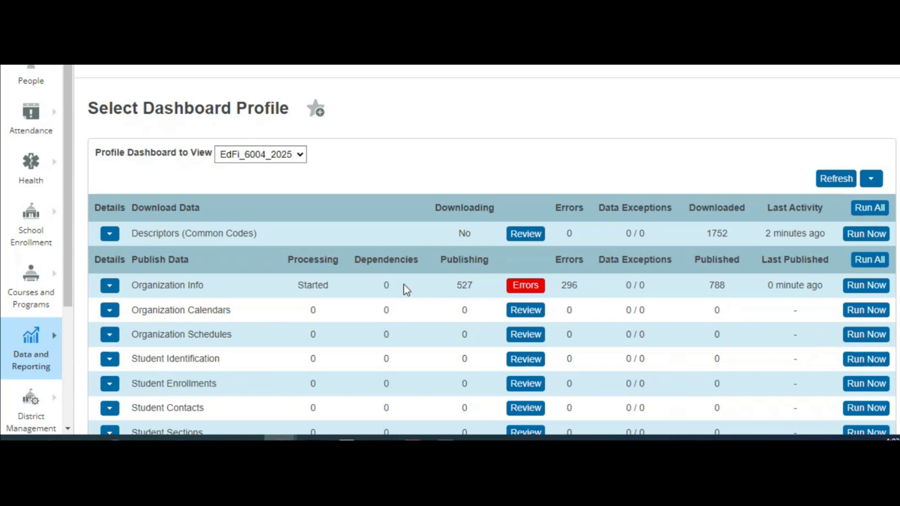
pyautogui.click(830, 180)
pyautogui.moveTo(459, 285); pyautogui.dragTo(474, 292)
pyautogui.moveTo(561, 285); pyautogui.dragTo(590, 296)
pyautogui.click(592, 293)
pyautogui.moveTo(562, 285); pyautogui.dragTo(578, 285)
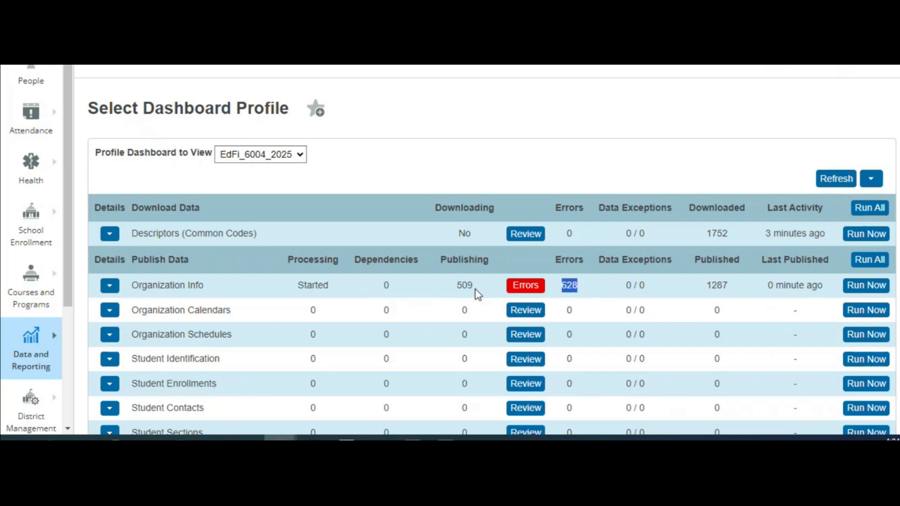
pyautogui.moveTo(457, 285); pyautogui.dragTo(474, 285)
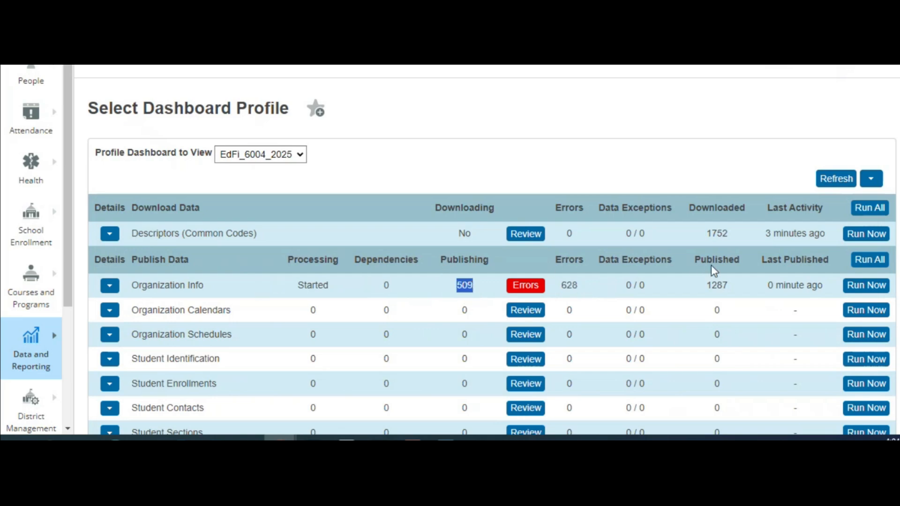
pyautogui.moveTo(708, 286); pyautogui.dragTo(738, 291)
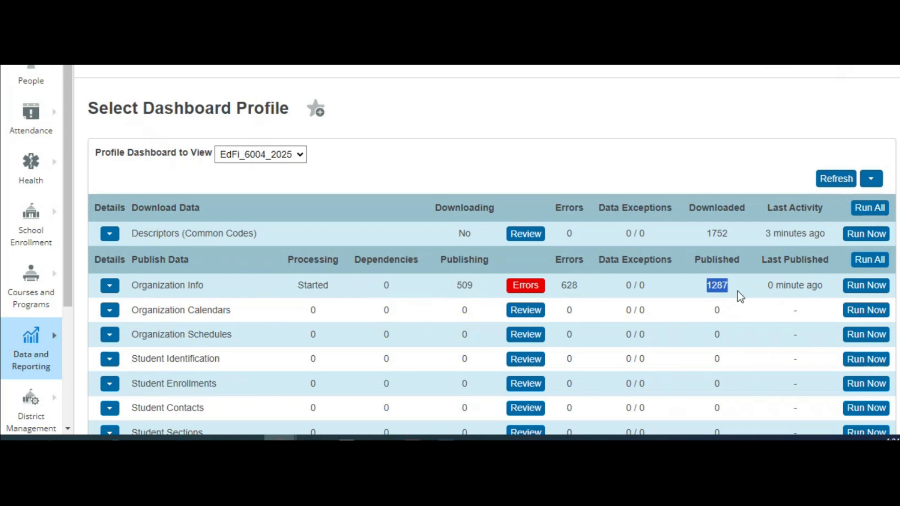
# Refresh the dashboard and recheck the Processing, Published and Errors counts in the Organization Info row.
pyautogui.click(838, 186)
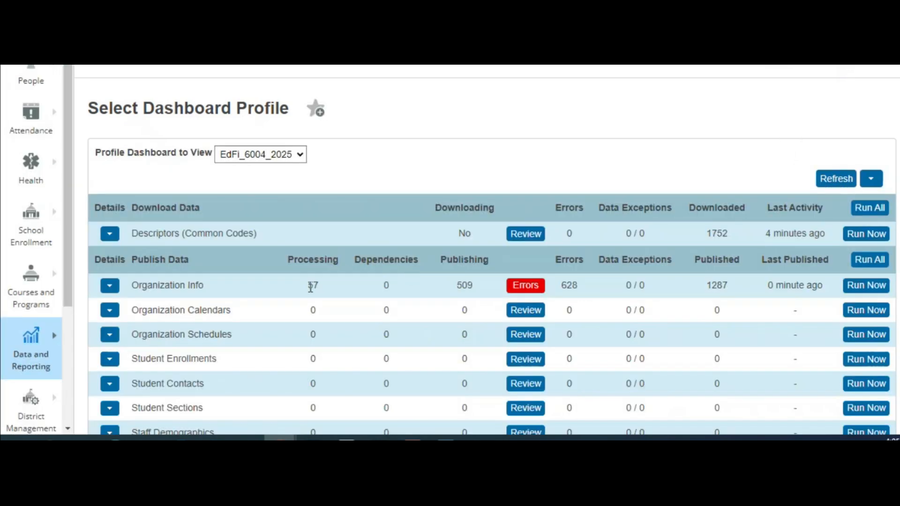
pyautogui.moveTo(308, 287); pyautogui.dragTo(319, 287)
pyautogui.doubleClick(314, 287)
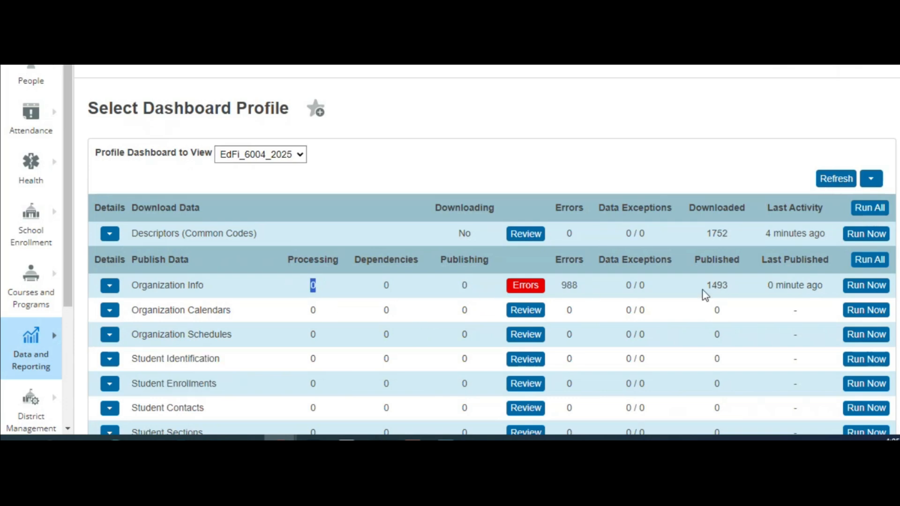
pyautogui.moveTo(708, 287); pyautogui.dragTo(733, 288)
pyautogui.moveTo(578, 286); pyautogui.dragTo(557, 285)
pyautogui.moveTo(136, 286); pyautogui.dragTo(300, 291)
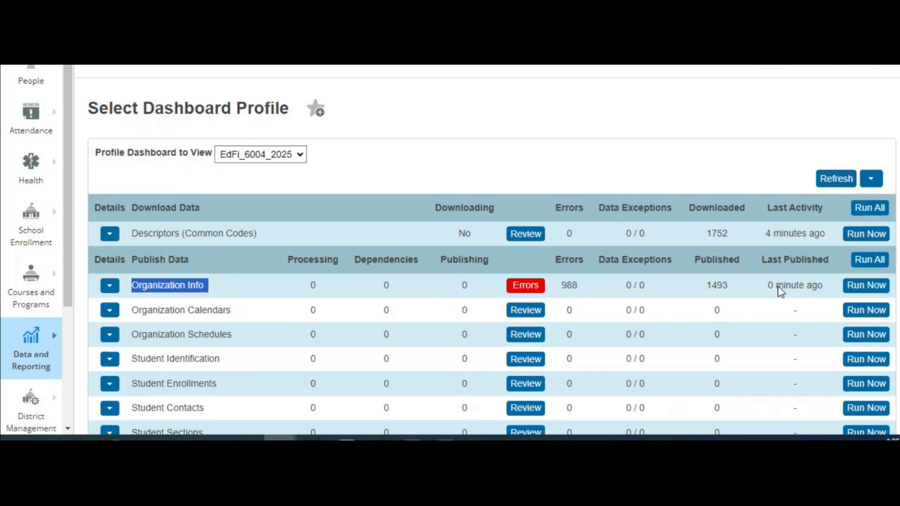
# Run publishing for Organization Info again with the PUBLISH ERRORS option.
pyautogui.click(863, 287)
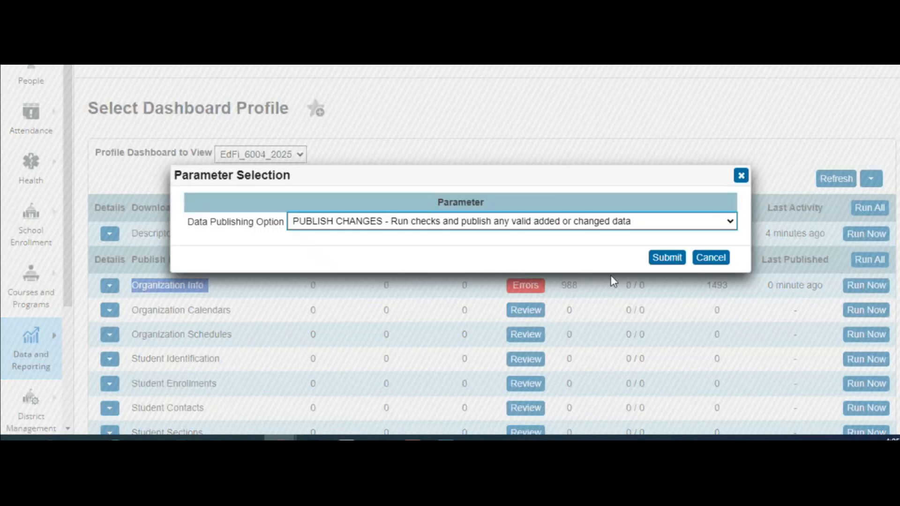
pyautogui.click(628, 224)
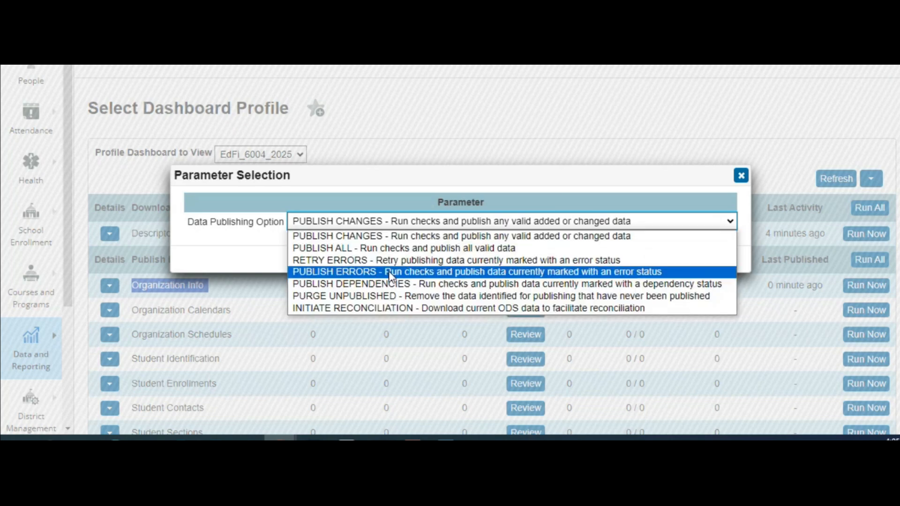
pyautogui.click(371, 272)
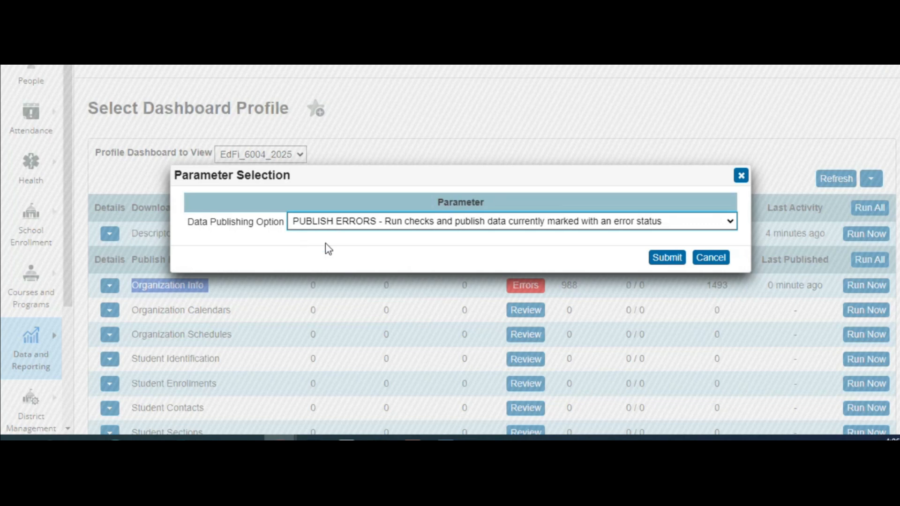
pyautogui.click(312, 241)
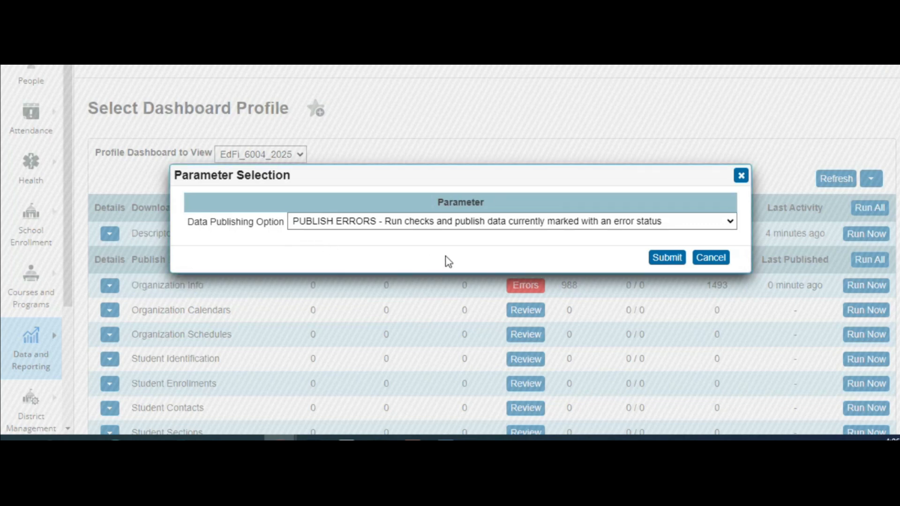
pyautogui.click(666, 258)
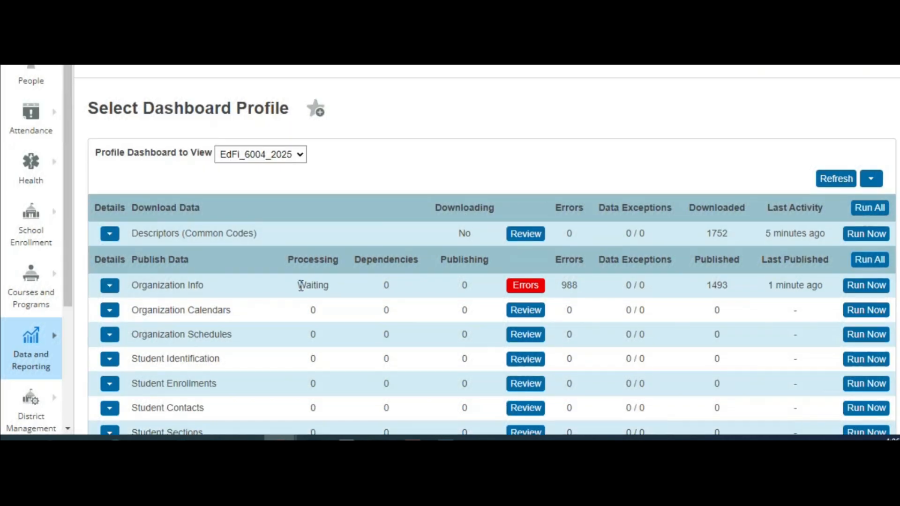
# Check the Processing status and the Publishing, Errors and Published counts of the Organization Info error rerun.
pyautogui.moveTo(298, 285); pyautogui.dragTo(333, 291)
pyautogui.moveTo(300, 288); pyautogui.dragTo(329, 284)
pyautogui.moveTo(459, 287); pyautogui.dragTo(472, 287)
pyautogui.moveTo(565, 286); pyautogui.dragTo(578, 288)
pyautogui.moveTo(708, 287); pyautogui.dragTo(734, 293)
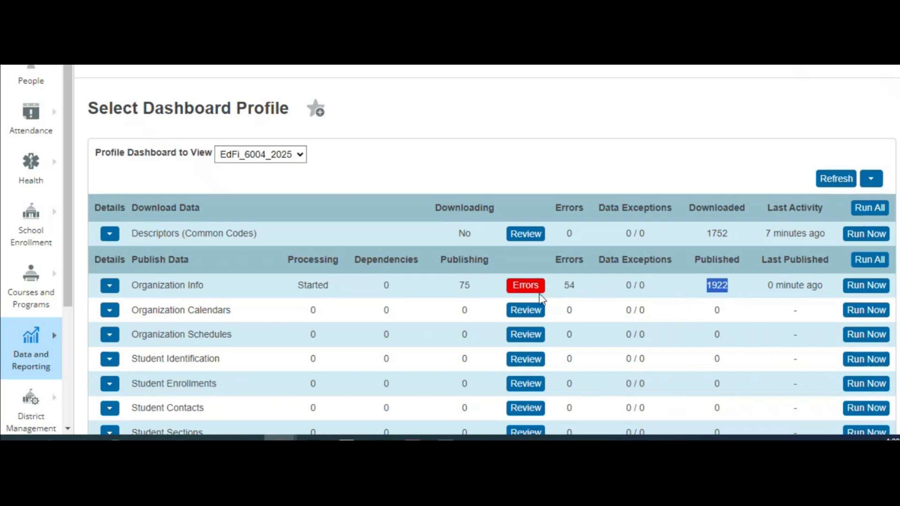
# Refresh the dashboard twice and track the remaining Publishing count and the Published count for Organization Info.
pyautogui.click(831, 180)
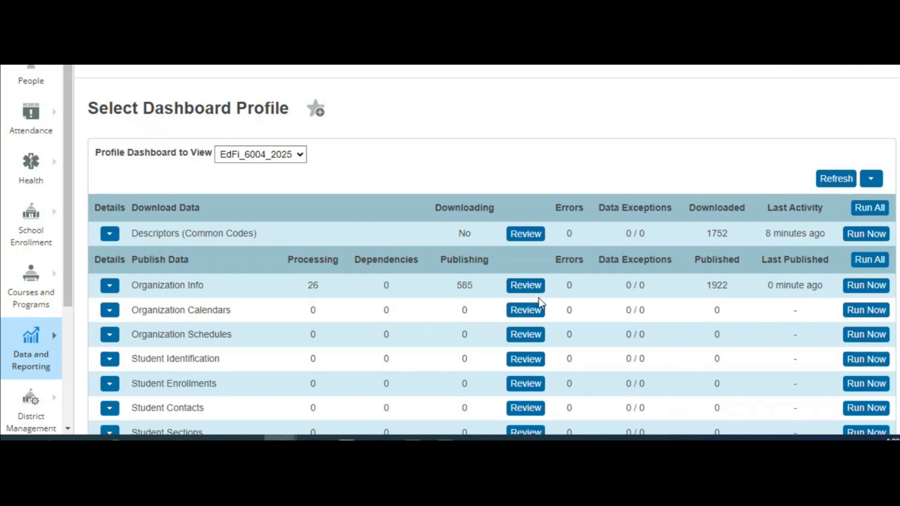
pyautogui.moveTo(459, 287); pyautogui.dragTo(473, 286)
pyautogui.click(838, 185)
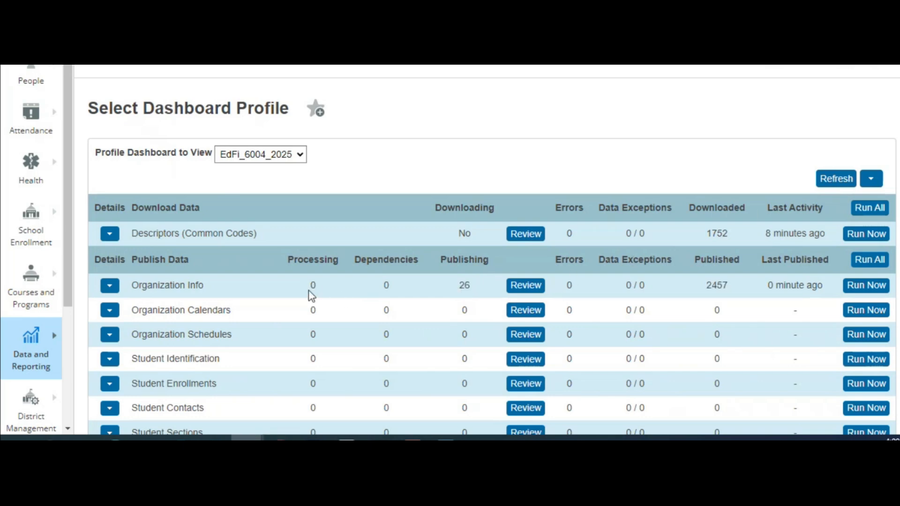
pyautogui.doubleClick(464, 286)
pyautogui.moveTo(709, 291); pyautogui.dragTo(729, 288)
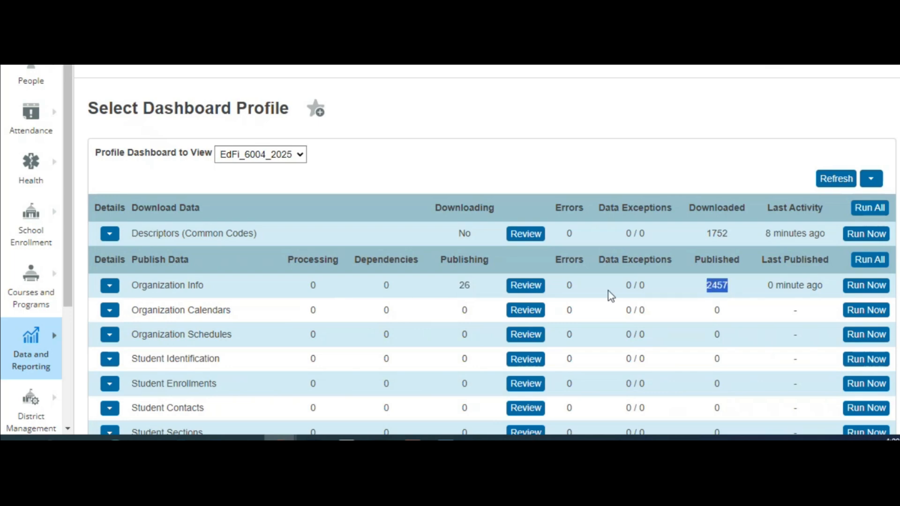
# Refresh the dashboard once more and verify the Processing, Published and Errors counts for Organization Info.
pyautogui.click(837, 181)
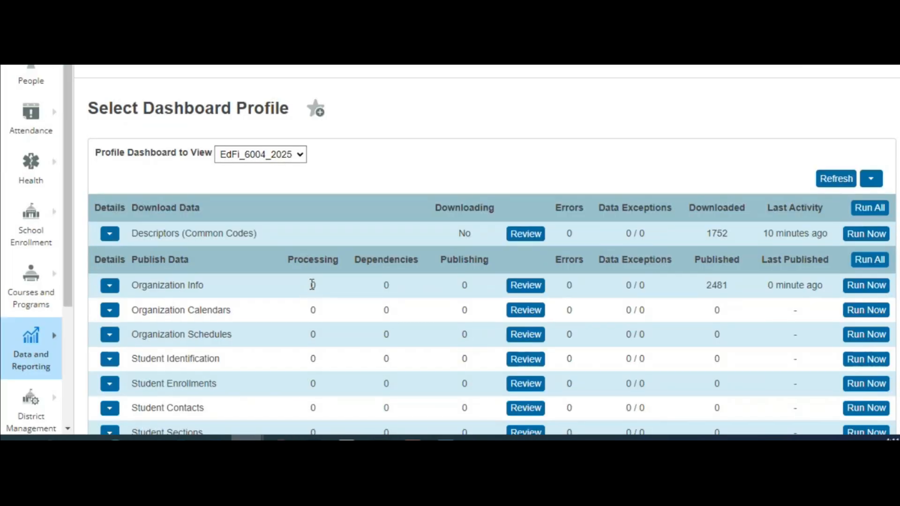
pyautogui.doubleClick(312, 285)
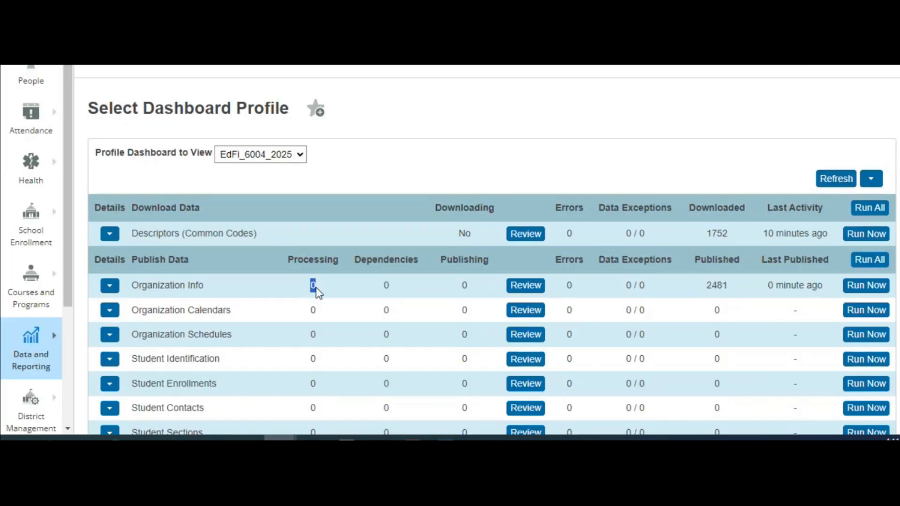
pyautogui.doubleClick(708, 287)
pyautogui.click(656, 291)
pyautogui.doubleClick(570, 285)
# Examine the Errors count of Organization Info to decide whether Organization Calendars can be published.
pyautogui.moveTo(135, 312); pyautogui.dragTo(268, 319)
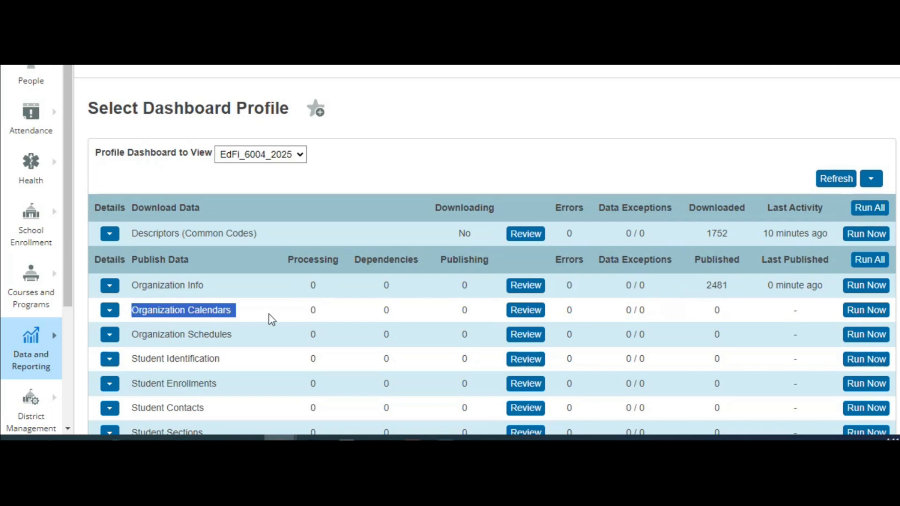
pyautogui.doubleClick(570, 286)
pyautogui.click(594, 296)
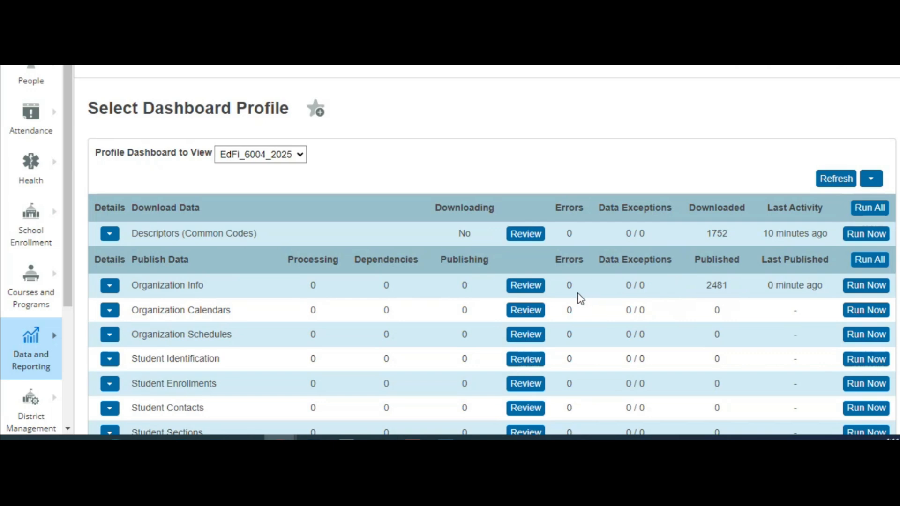
pyautogui.moveTo(132, 286); pyautogui.dragTo(206, 286)
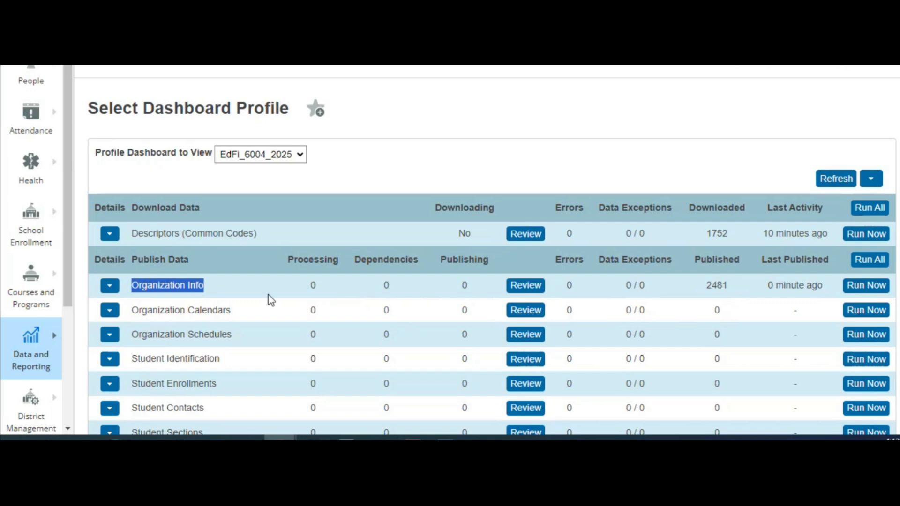
pyautogui.click(569, 288)
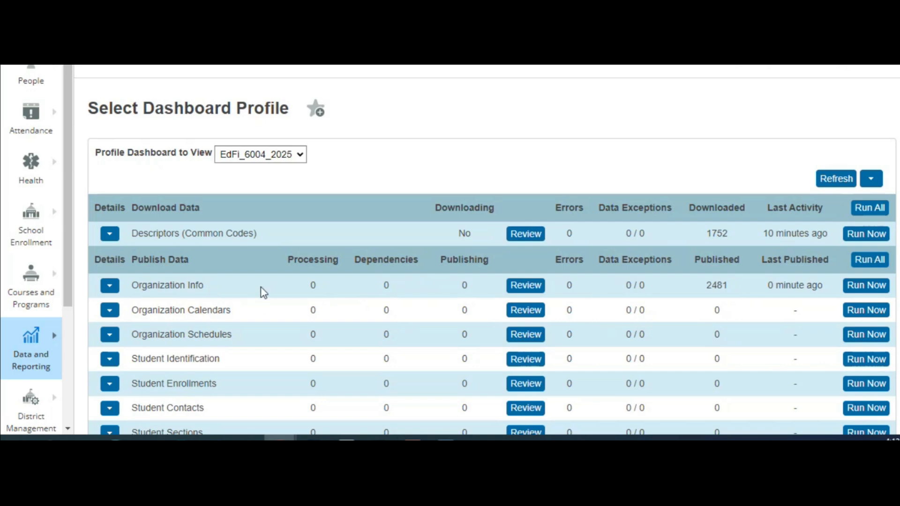
pyautogui.doubleClick(569, 285)
pyautogui.click(592, 290)
pyautogui.doubleClick(571, 288)
pyautogui.click(573, 286)
pyautogui.moveTo(572, 286); pyautogui.dragTo(565, 291)
pyautogui.click(595, 299)
# Look through the list of publish data types and compare the order of Organization Info and Organization Calendars.
pyautogui.scroll(-3, 373, 337)
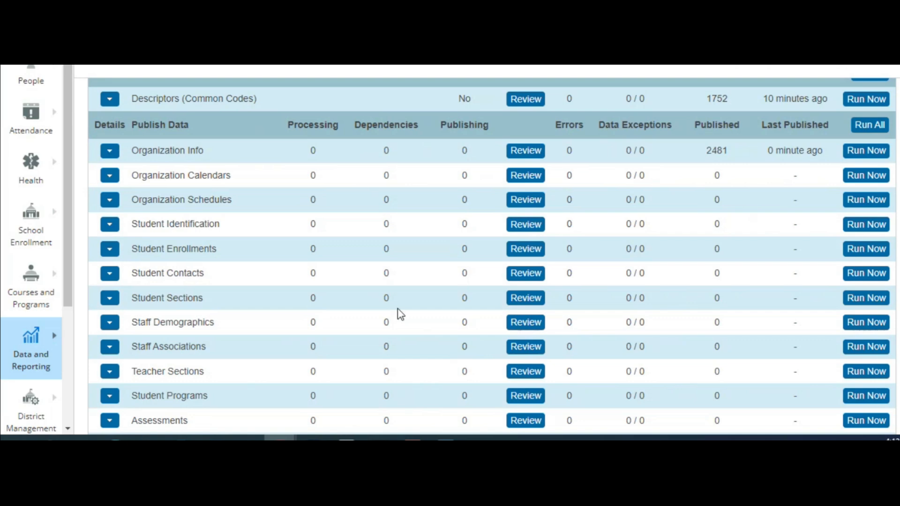
pyautogui.scroll(1, 414, 313)
pyautogui.scroll(1, 341, 254)
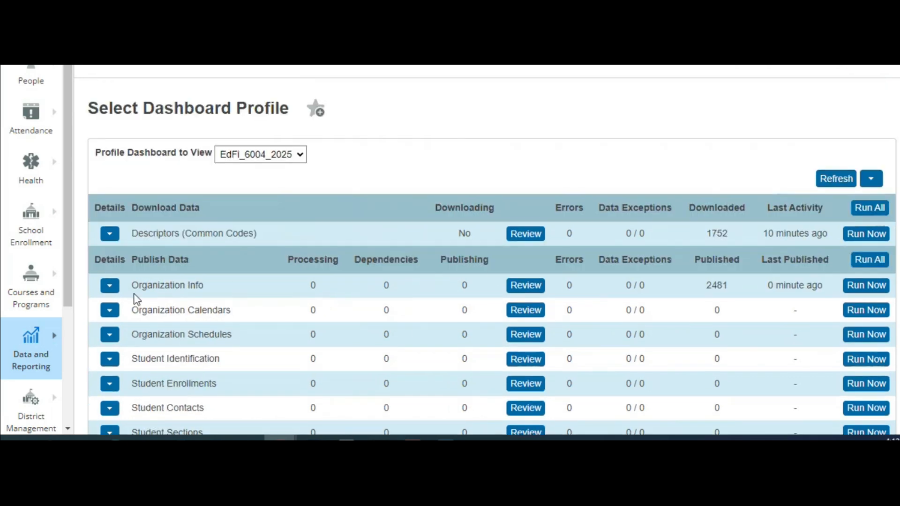
pyautogui.moveTo(132, 285); pyautogui.dragTo(233, 297)
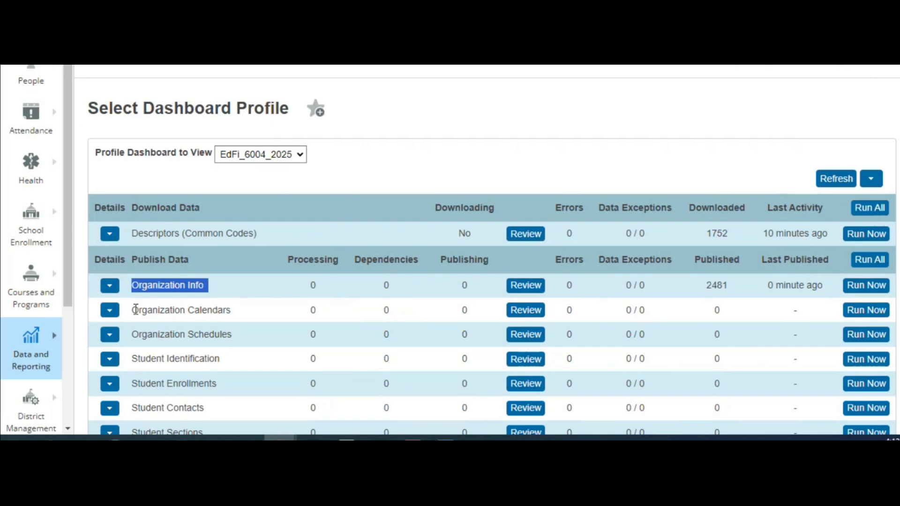
pyautogui.moveTo(135, 311); pyautogui.dragTo(232, 311)
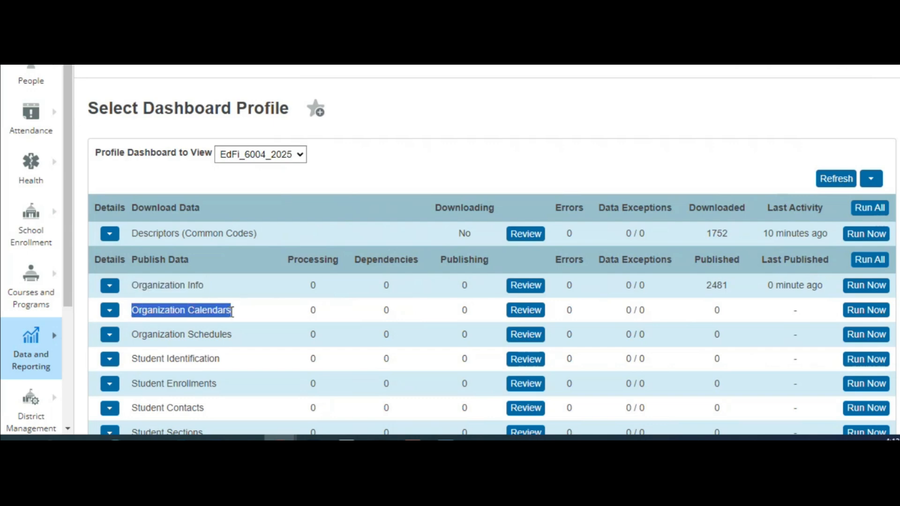
# Open the run parameters for Organization Calendars, review the Data Publishing Option choices, and close the dialog without submitting.
pyautogui.click(866, 313)
pyautogui.moveTo(357, 263); pyautogui.dragTo(426, 265)
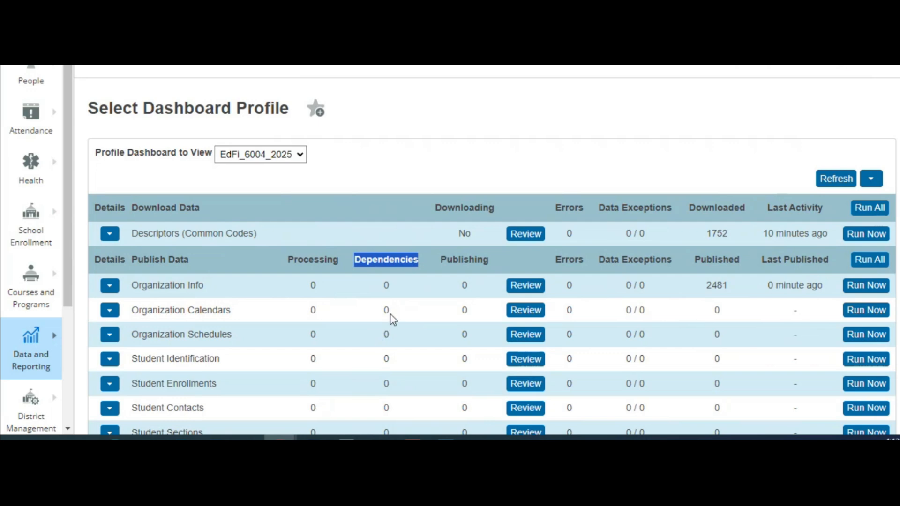
pyautogui.click(866, 311)
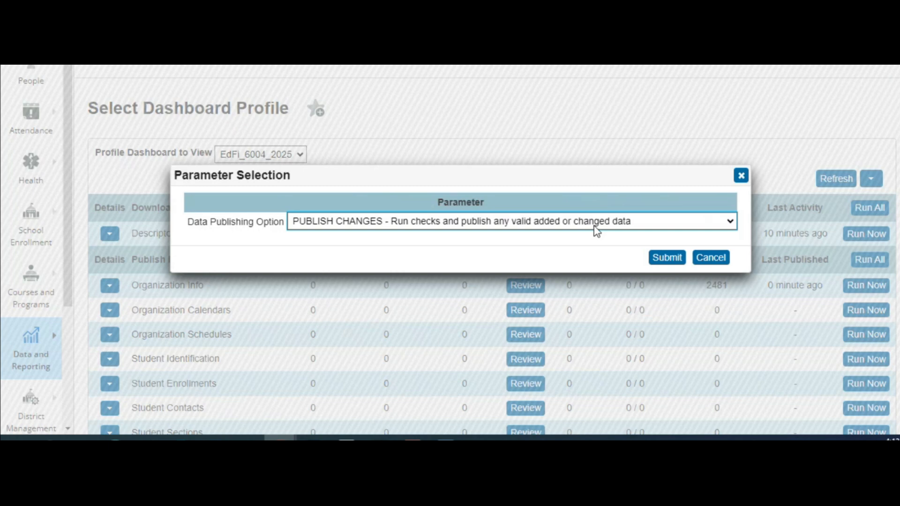
pyautogui.click(593, 226)
pyautogui.click(263, 253)
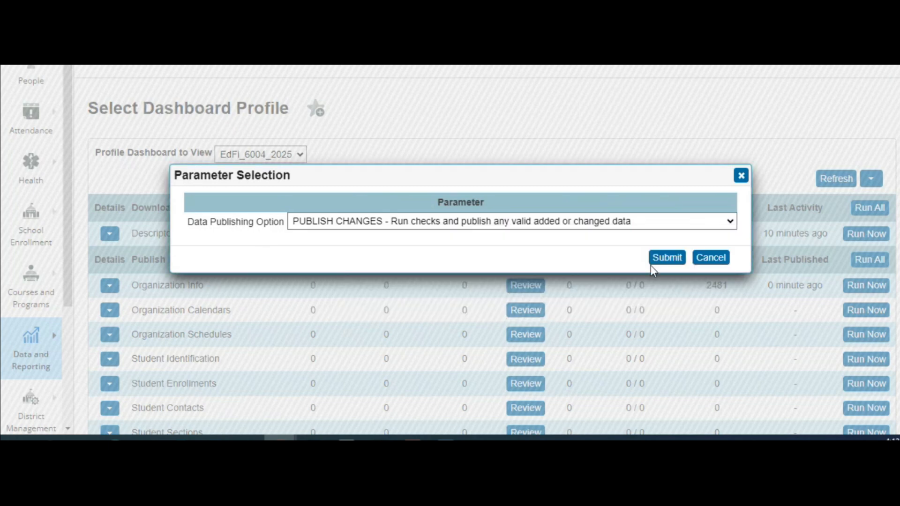
pyautogui.click(741, 176)
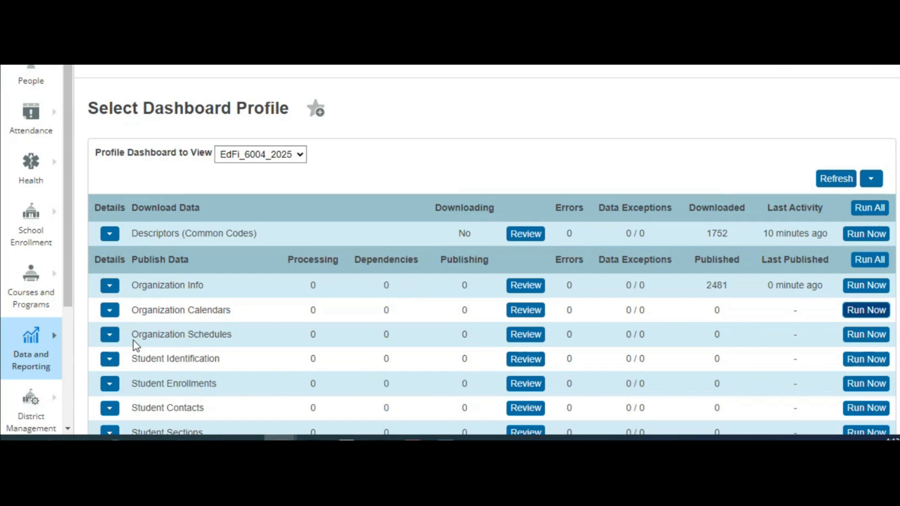
# Examine Organization Schedules and Organization Info in the Publish Data list to compare their place in the publishing order.
pyautogui.moveTo(134, 334); pyautogui.dragTo(236, 342)
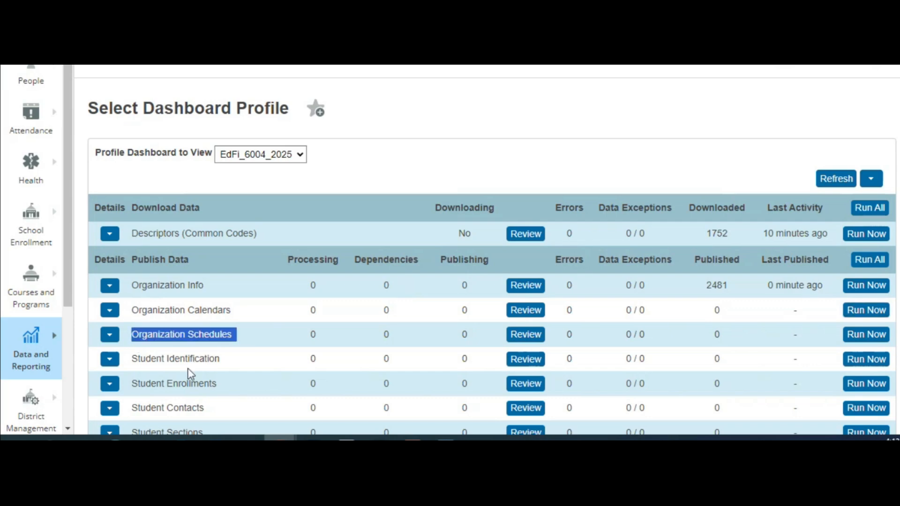
pyautogui.scroll(-2, 311, 330)
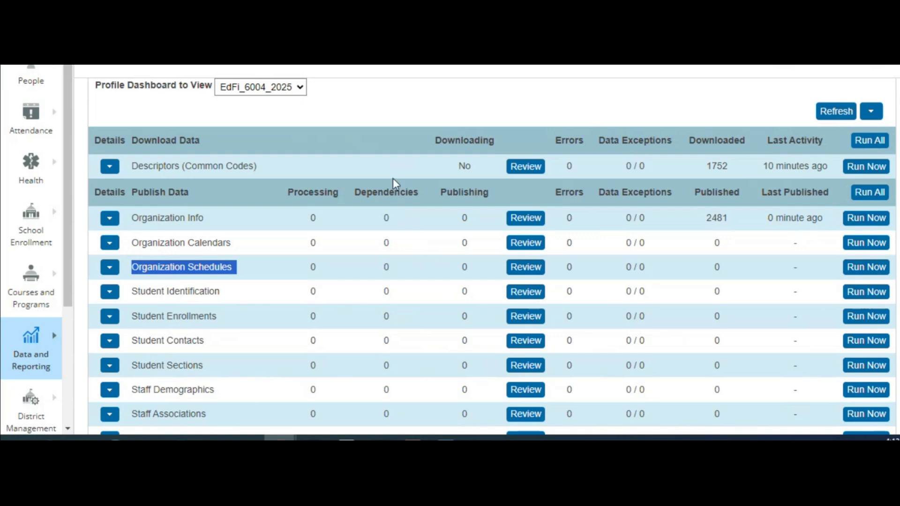
pyautogui.click(191, 239)
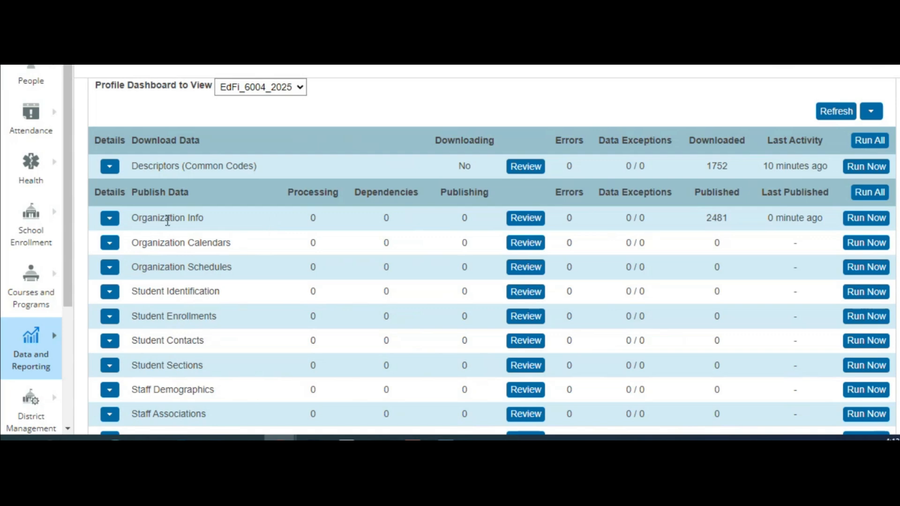
pyautogui.moveTo(135, 217); pyautogui.dragTo(223, 231)
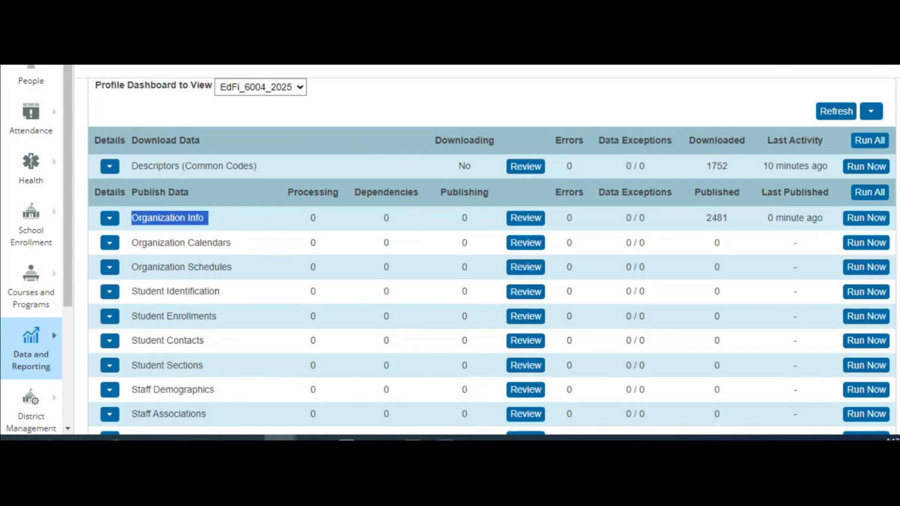
# Examine the On Demand Data types, including Attendance, Student Grades and Transcripts.
pyautogui.scroll(-8, 153, 226)
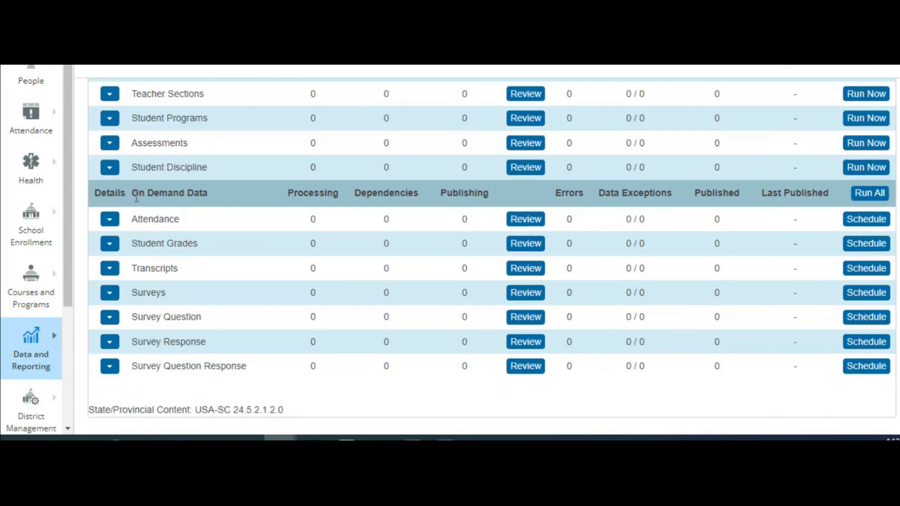
pyautogui.moveTo(136, 194); pyautogui.dragTo(216, 203)
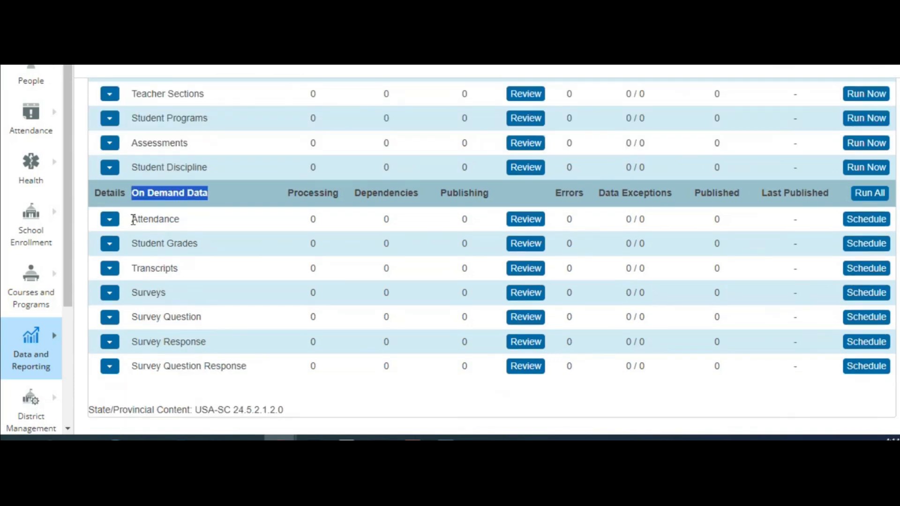
pyautogui.moveTo(133, 219); pyautogui.dragTo(183, 220)
pyautogui.moveTo(132, 243); pyautogui.dragTo(201, 243)
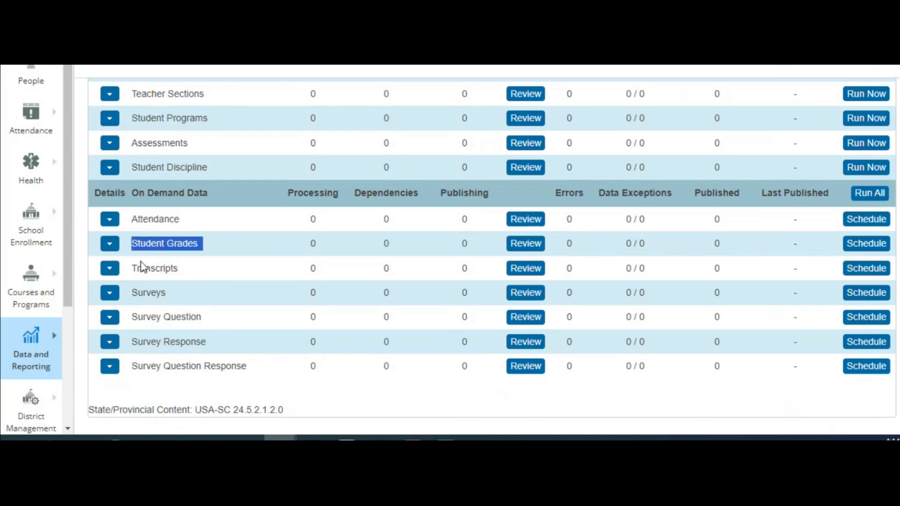
pyautogui.moveTo(133, 269); pyautogui.dragTo(204, 277)
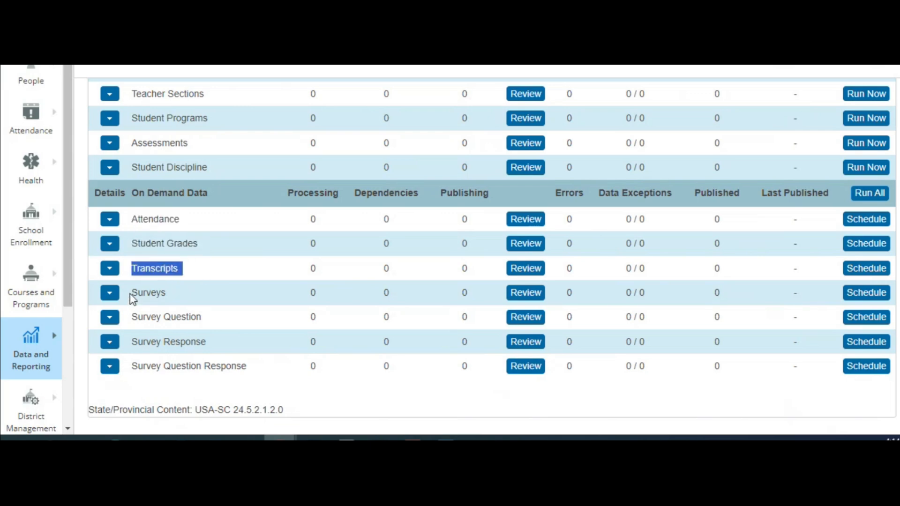
pyautogui.click(186, 263)
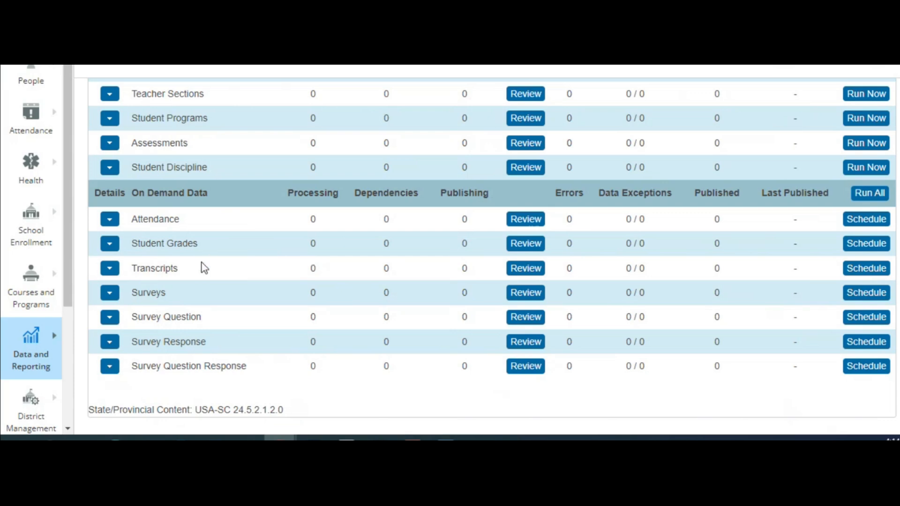
pyautogui.moveTo(132, 268); pyautogui.dragTo(186, 275)
pyautogui.click(171, 269)
pyautogui.moveTo(134, 219); pyautogui.dragTo(207, 227)
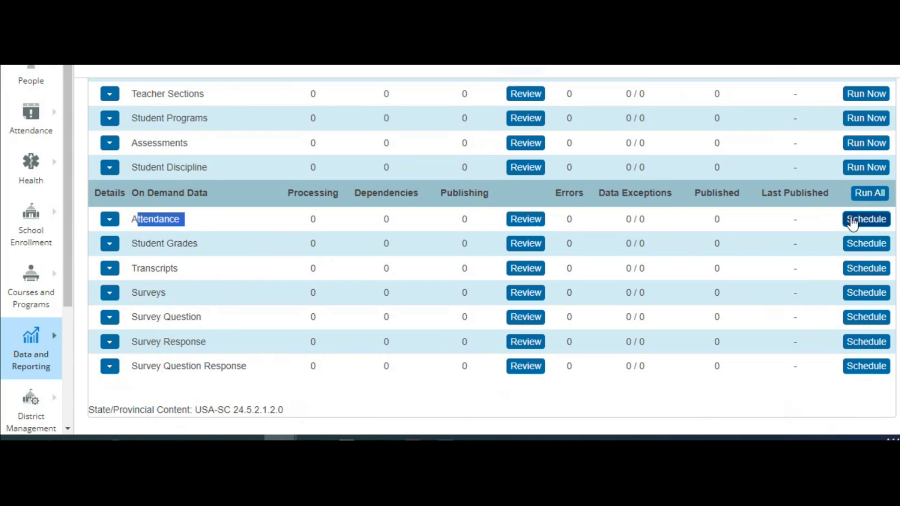
# Open the Attendance scheduling form and set its Data Publishing Option to PUBLISH ALL for the entire school year.
pyautogui.click(866, 218)
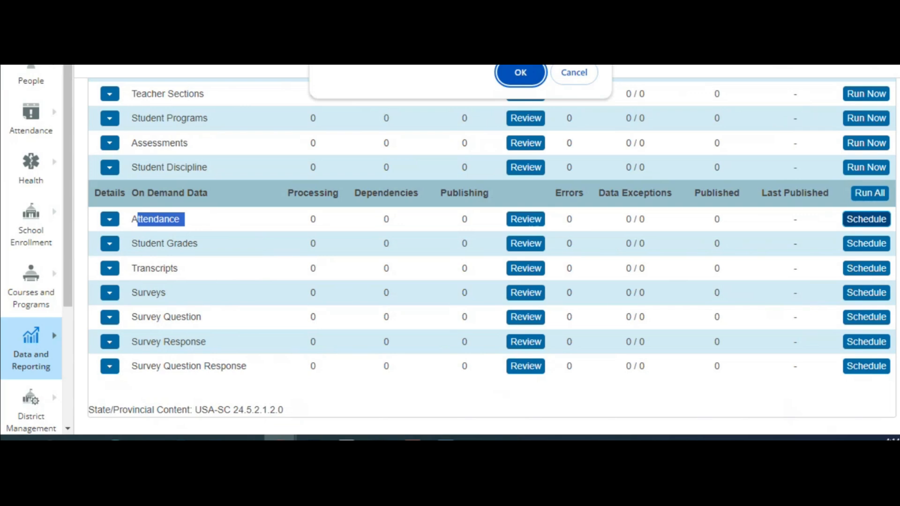
pyautogui.click(517, 74)
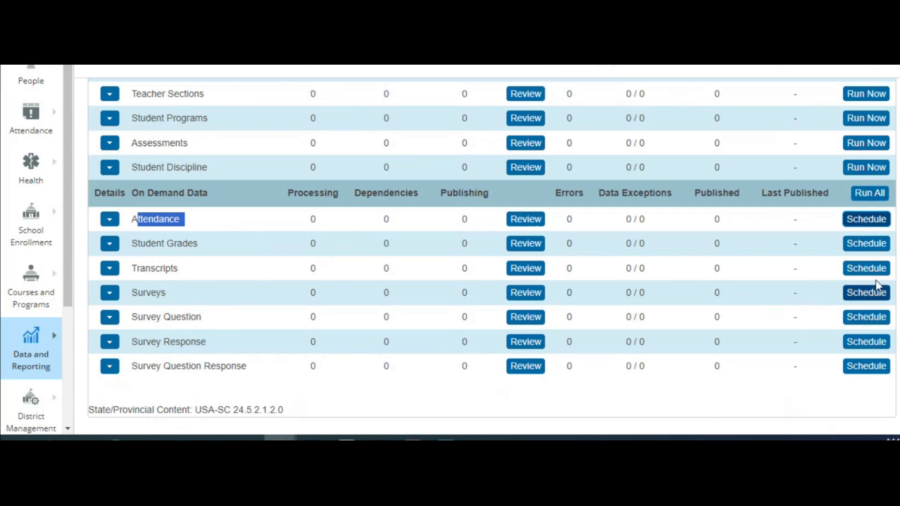
pyautogui.click(866, 219)
pyautogui.scroll(-3, 648, 224)
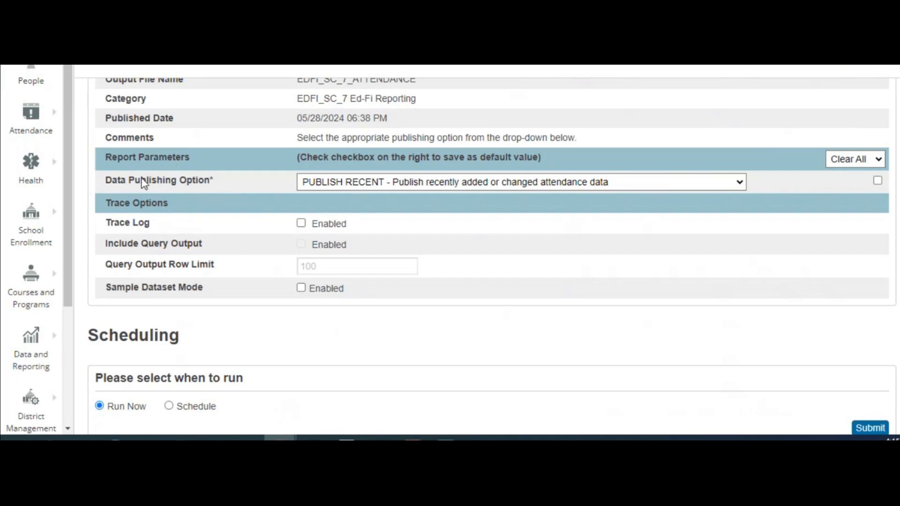
pyautogui.scroll(3, 698, 232)
pyautogui.click(711, 315)
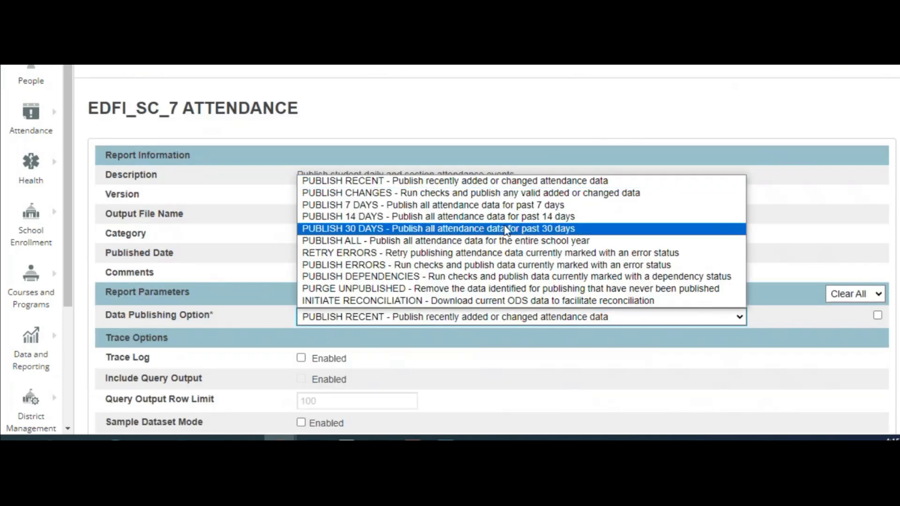
pyautogui.click(465, 242)
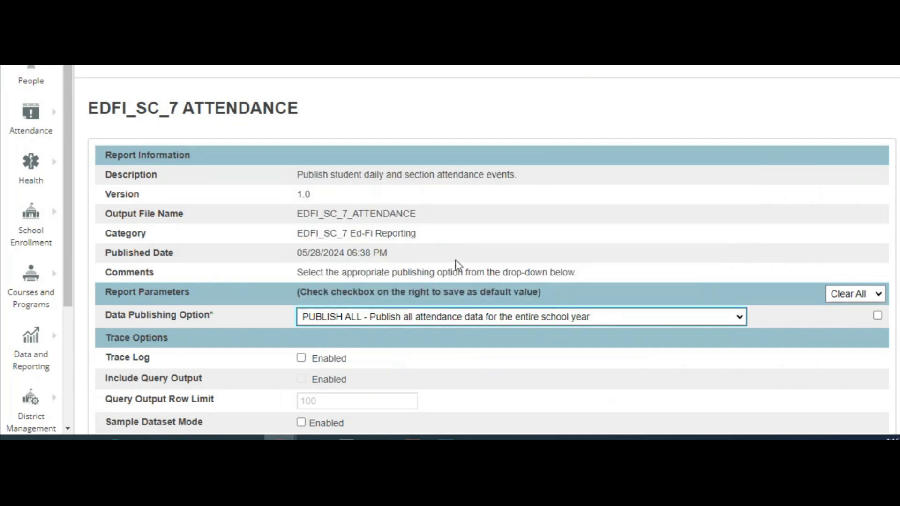
# Set the attendance publishing to run on a schedule that repeats daily.
pyautogui.scroll(-3, 258, 253)
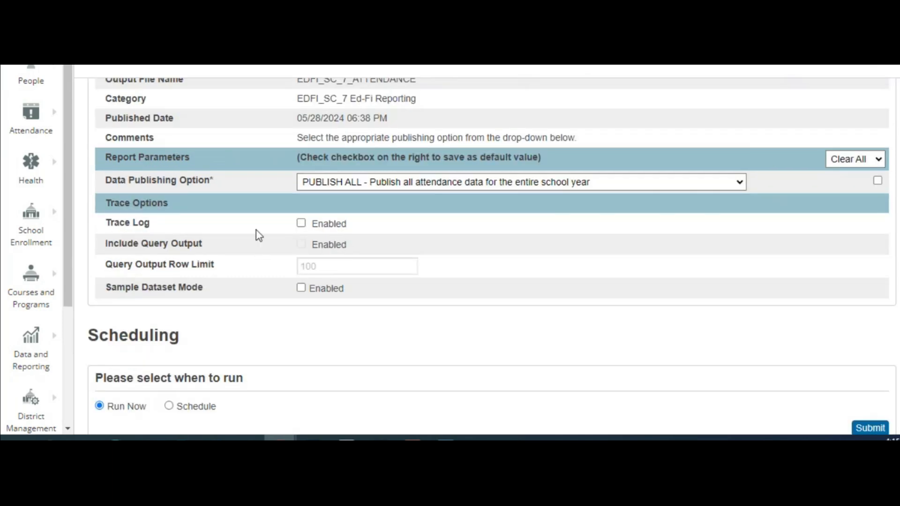
pyautogui.scroll(-2, 201, 328)
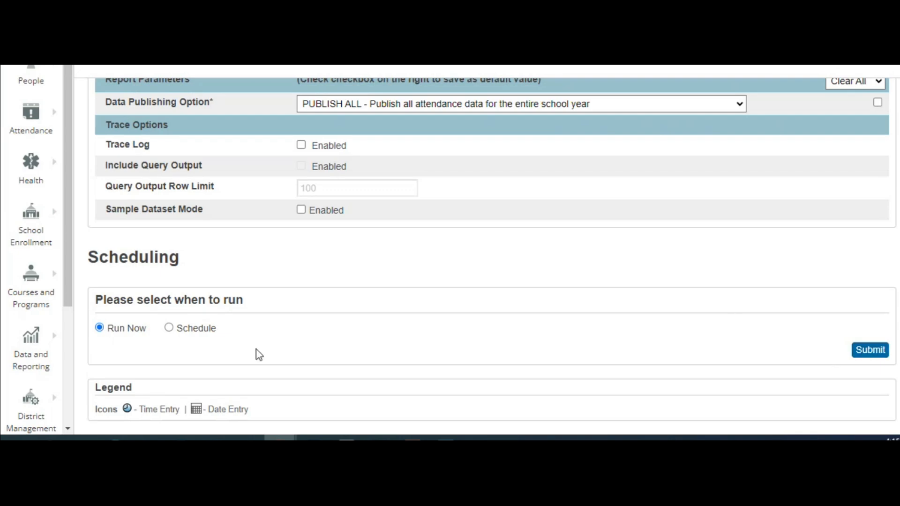
pyautogui.click(169, 328)
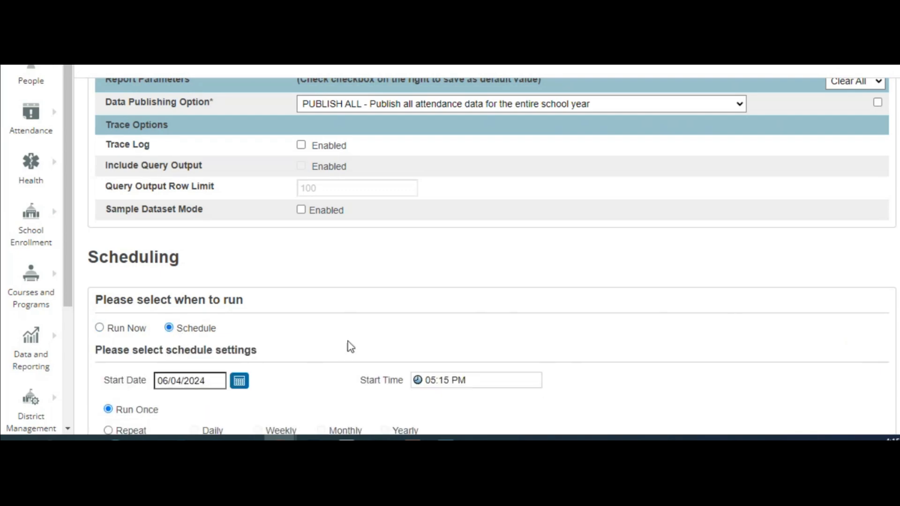
pyautogui.scroll(-2, 349, 324)
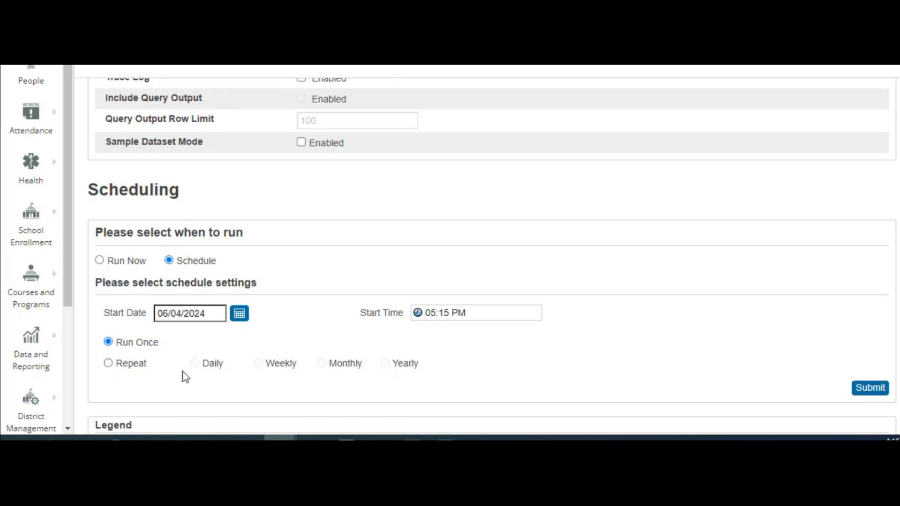
pyautogui.click(108, 363)
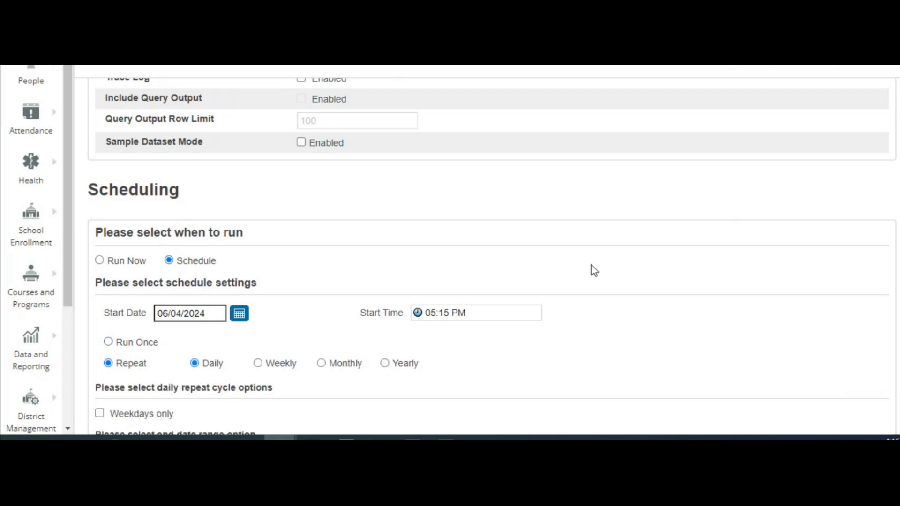
# Change the Data Publishing Option for Attendance to PUBLISH CHANGES and review the form's schedule settings.
pyautogui.scroll(3, 586, 263)
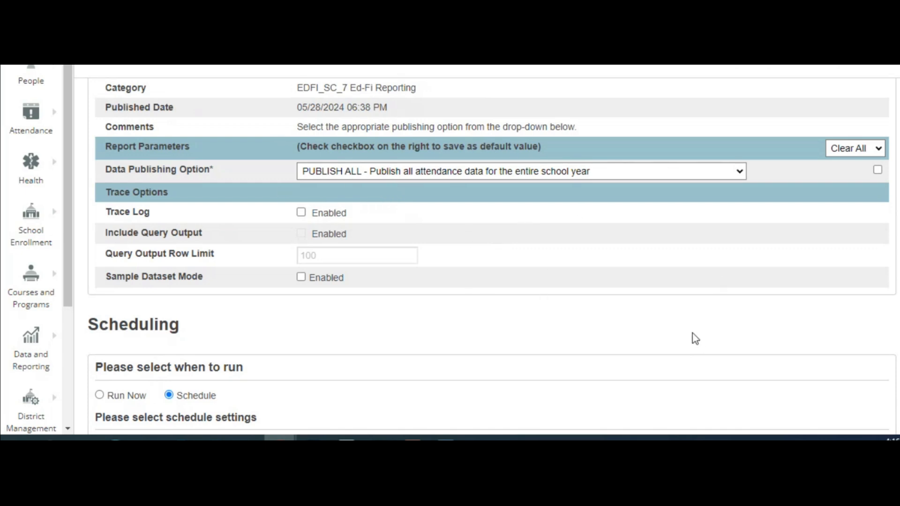
pyautogui.scroll(-4, 649, 334)
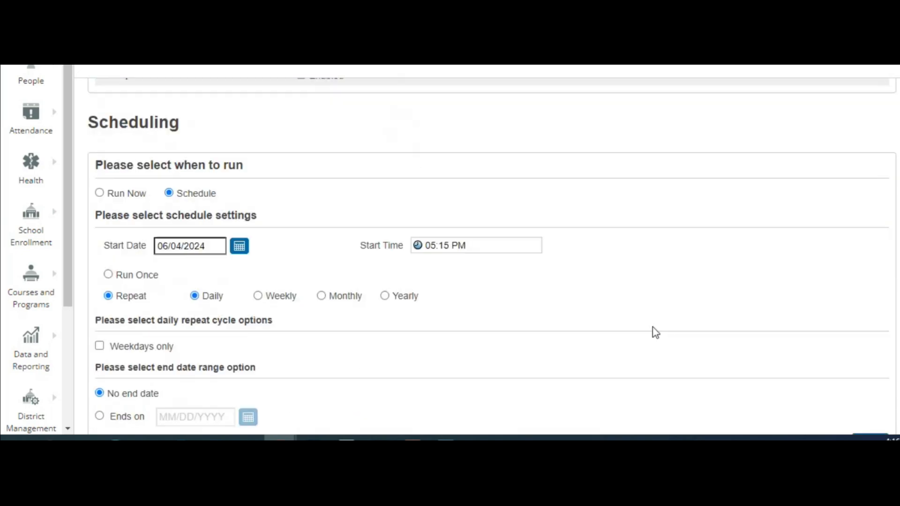
pyautogui.scroll(4, 650, 259)
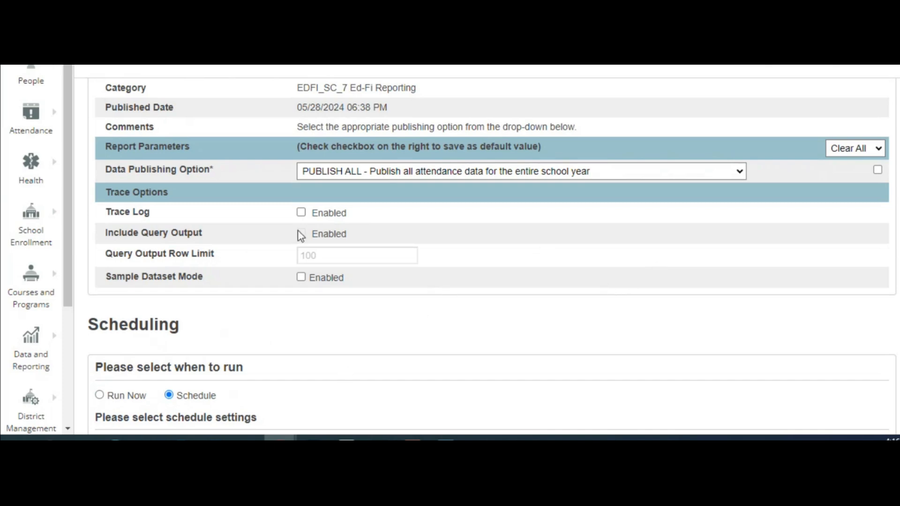
pyautogui.click(519, 172)
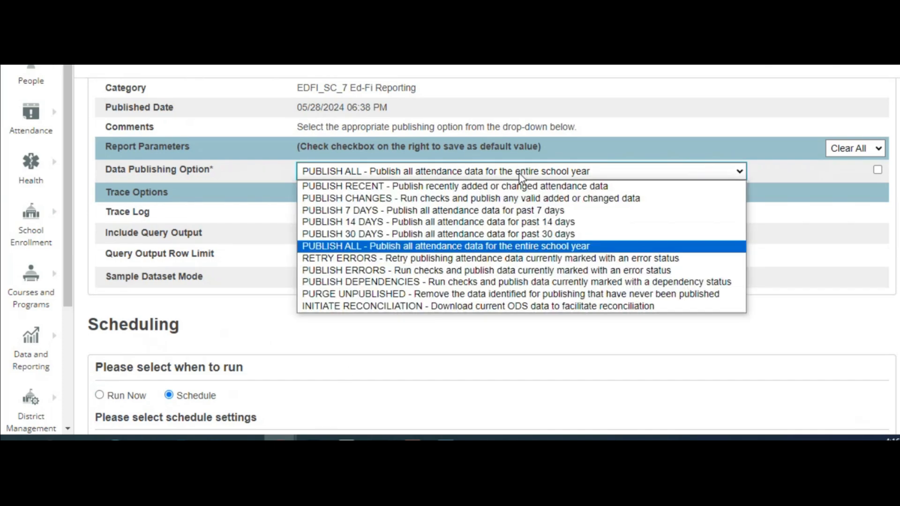
pyautogui.click(357, 200)
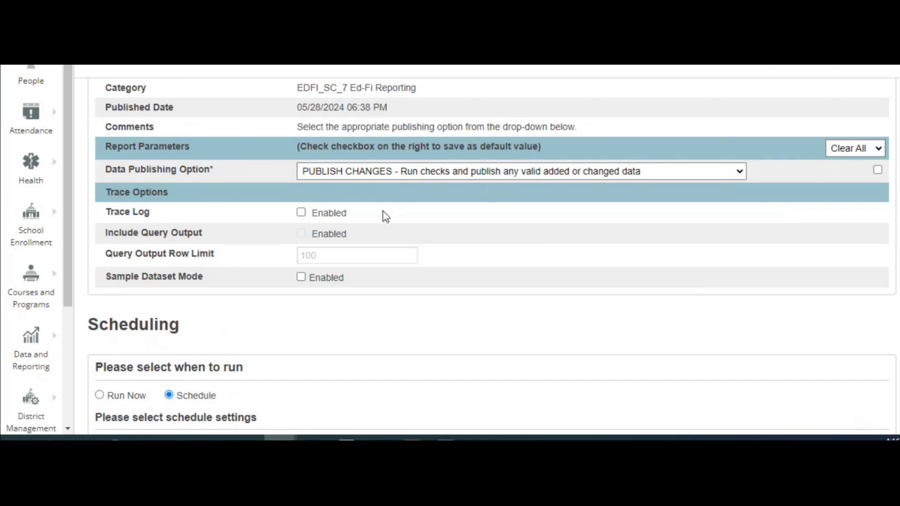
pyautogui.scroll(-3, 408, 210)
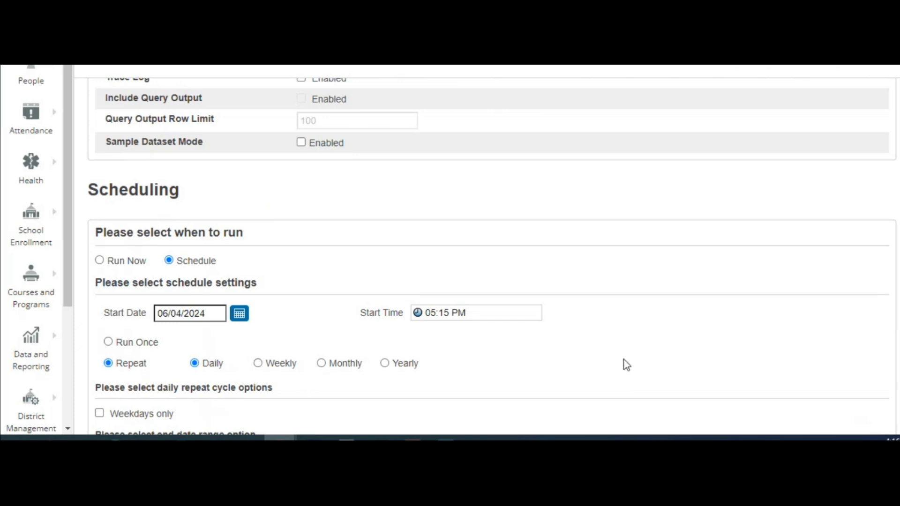
pyautogui.scroll(6, 465, 302)
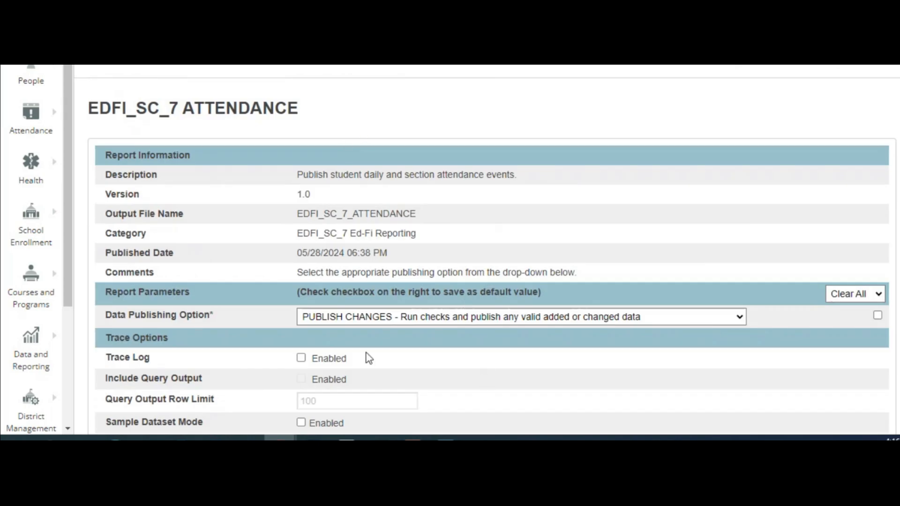
# Return to the profile dashboard and examine the survey types and Transcripts under On Demand Data.
pyautogui.scroll(-7, 528, 253)
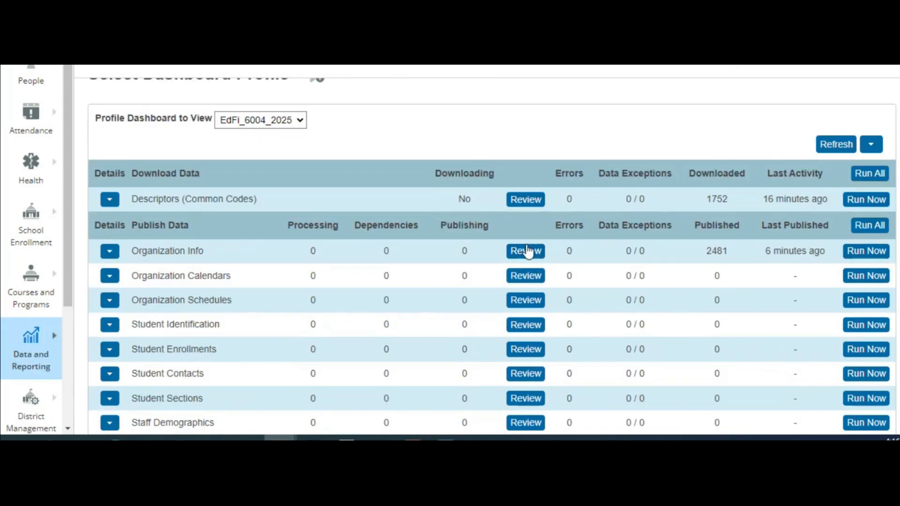
pyautogui.scroll(-2, 406, 348)
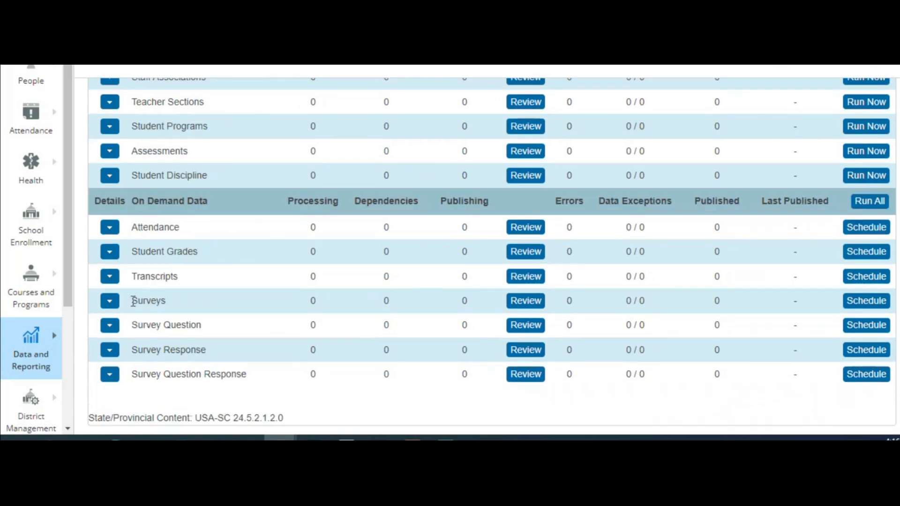
pyautogui.moveTo(134, 301); pyautogui.dragTo(261, 395)
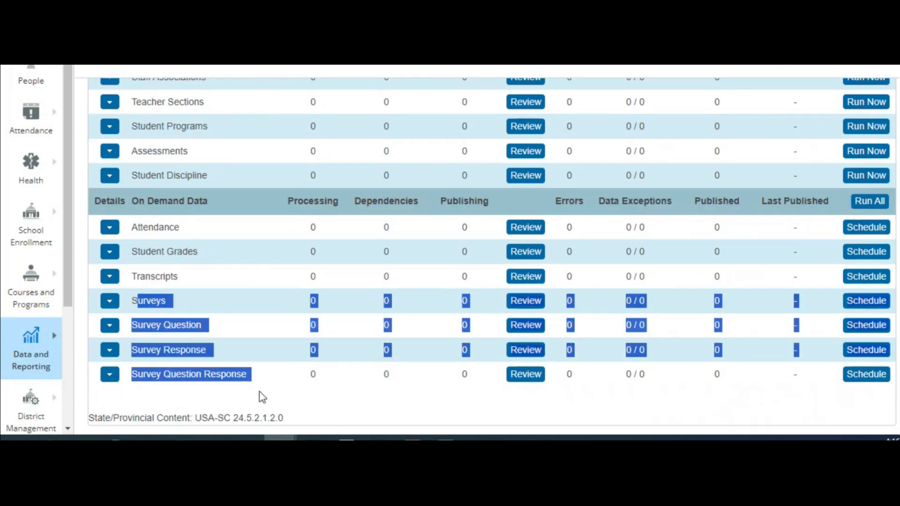
pyautogui.click(257, 387)
pyautogui.moveTo(182, 276); pyautogui.dragTo(135, 278)
pyautogui.click(179, 279)
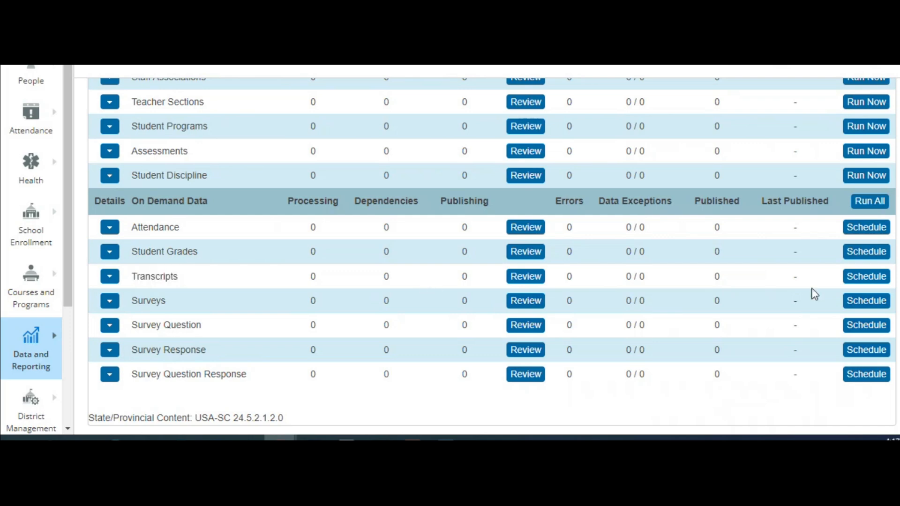
# Review the Data Publishing Option choices for running Organization Info, including PUBLISH ALL, and close the parameter selection without submitting.
pyautogui.scroll(8, 715, 282)
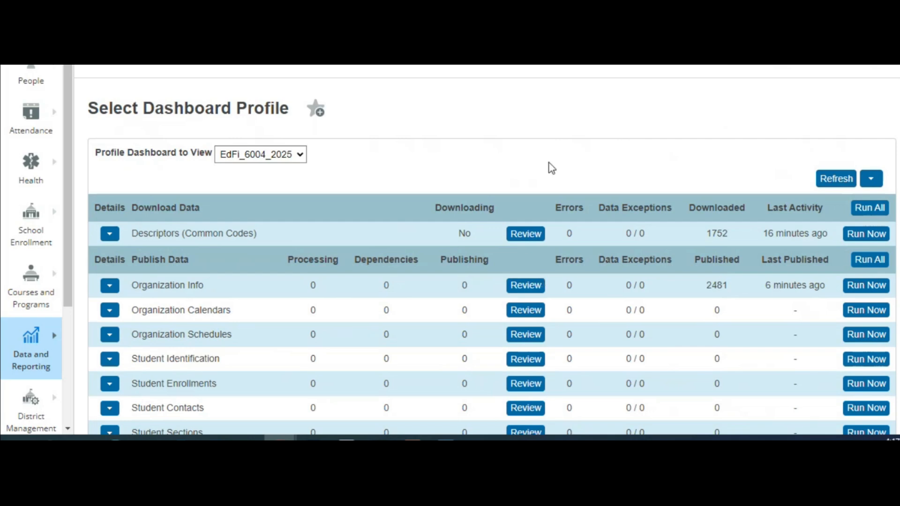
pyautogui.click(861, 286)
pyautogui.click(504, 227)
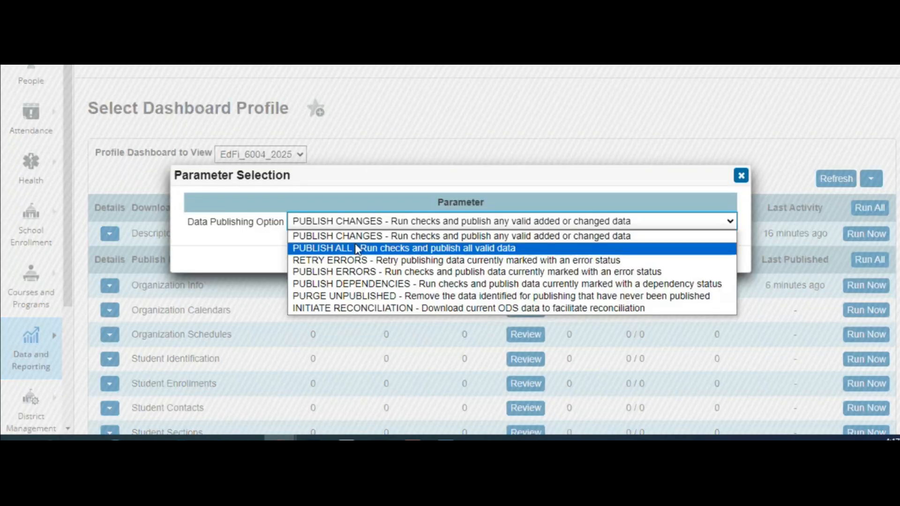
pyautogui.click(741, 176)
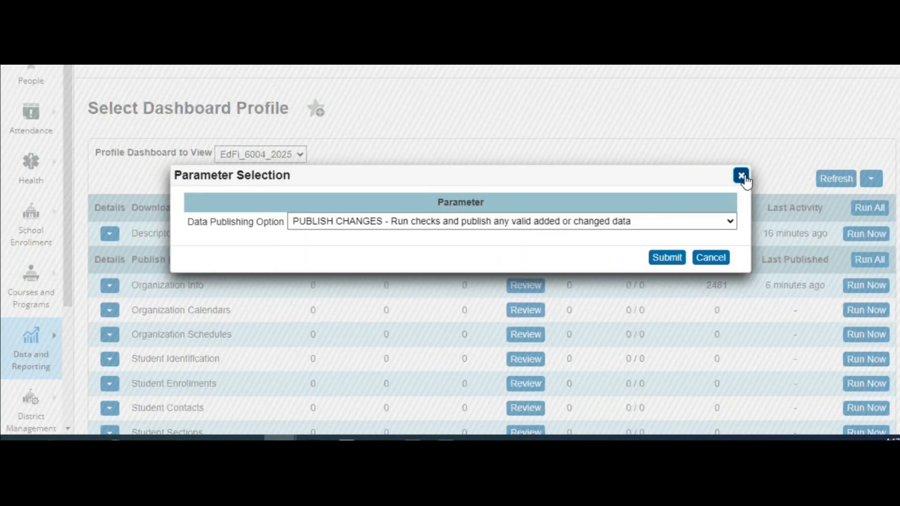
pyautogui.click(740, 176)
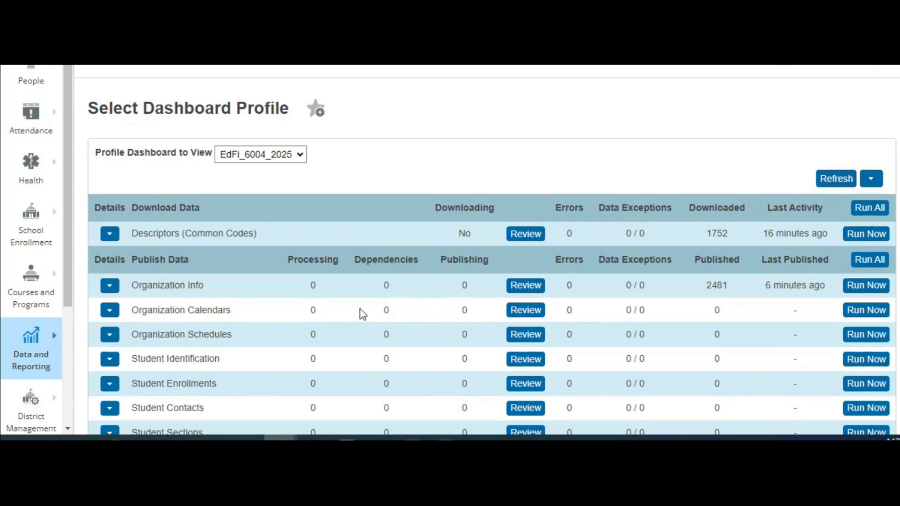
# Examine the Data Publishing Option choices for running Student Identification, and dismiss the parameter selection without submitting.
pyautogui.scroll(-8, 703, 355)
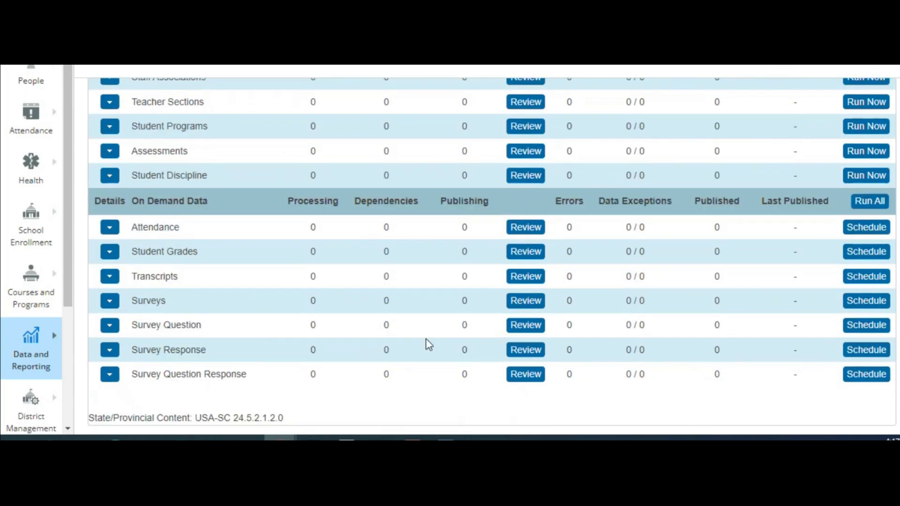
pyautogui.scroll(8, 729, 245)
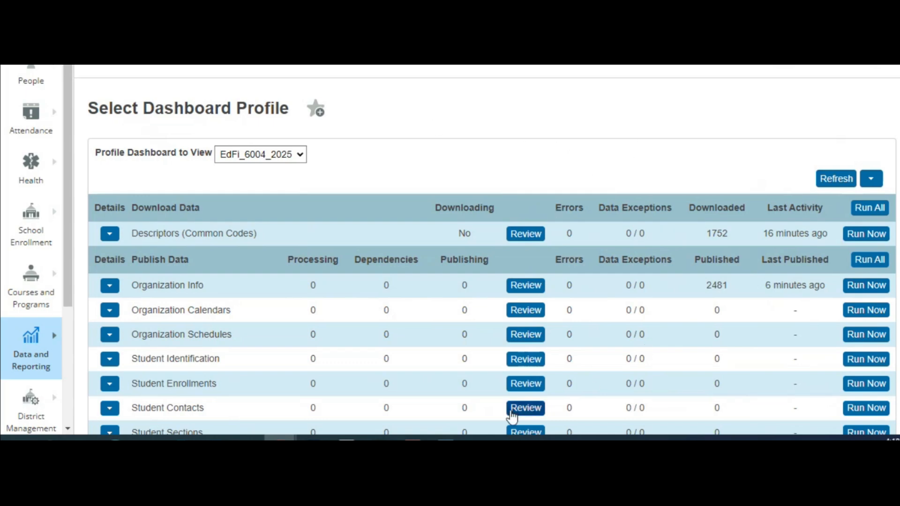
pyautogui.scroll(-2, 337, 422)
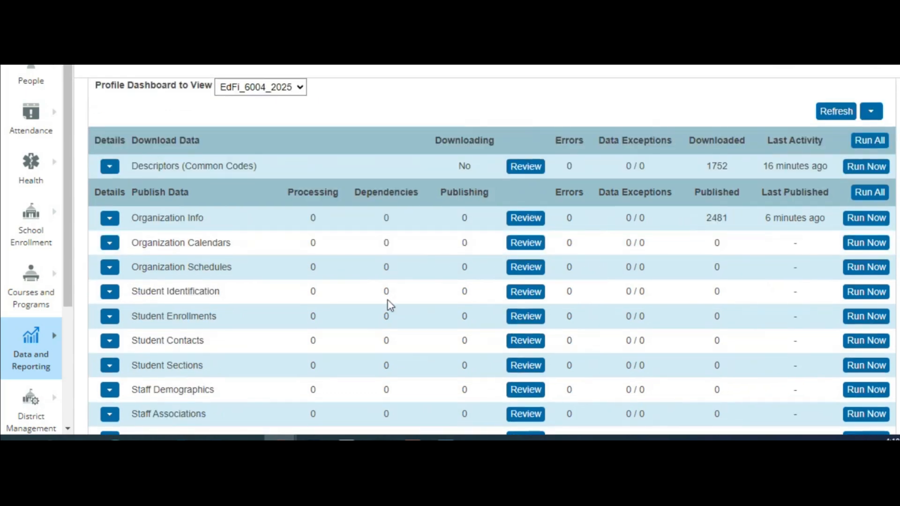
pyautogui.click(875, 296)
pyautogui.click(729, 222)
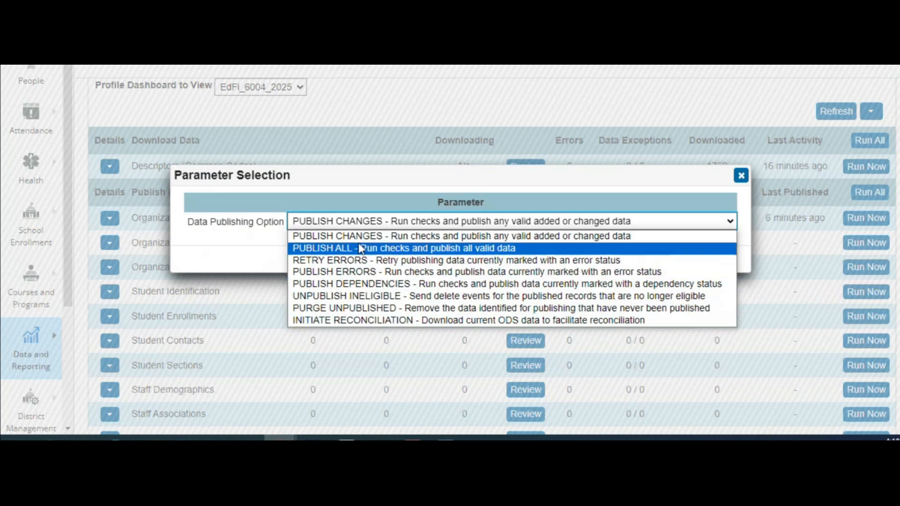
pyautogui.click(319, 202)
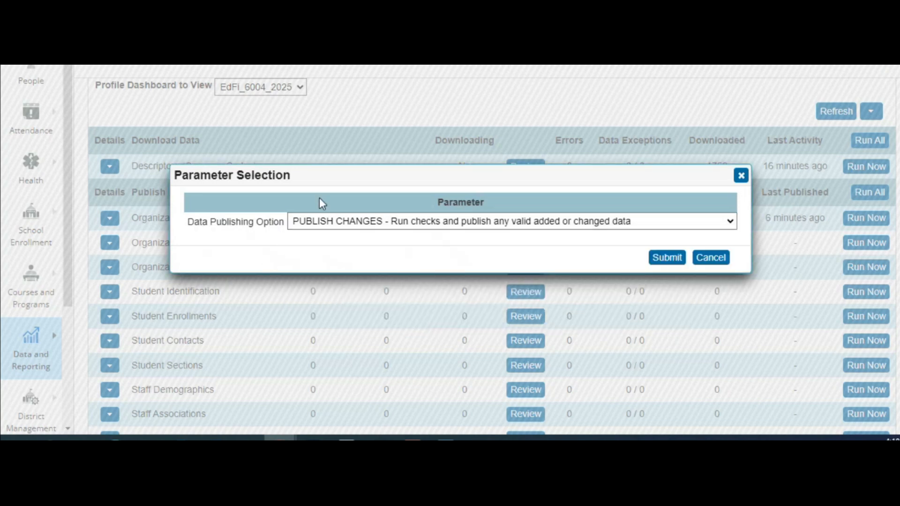
pyautogui.click(740, 175)
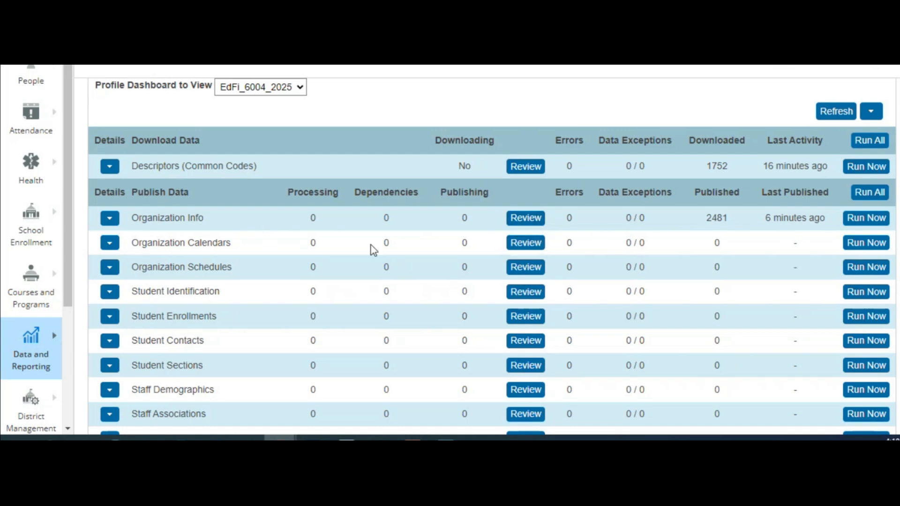
pyautogui.scroll(2, 376, 275)
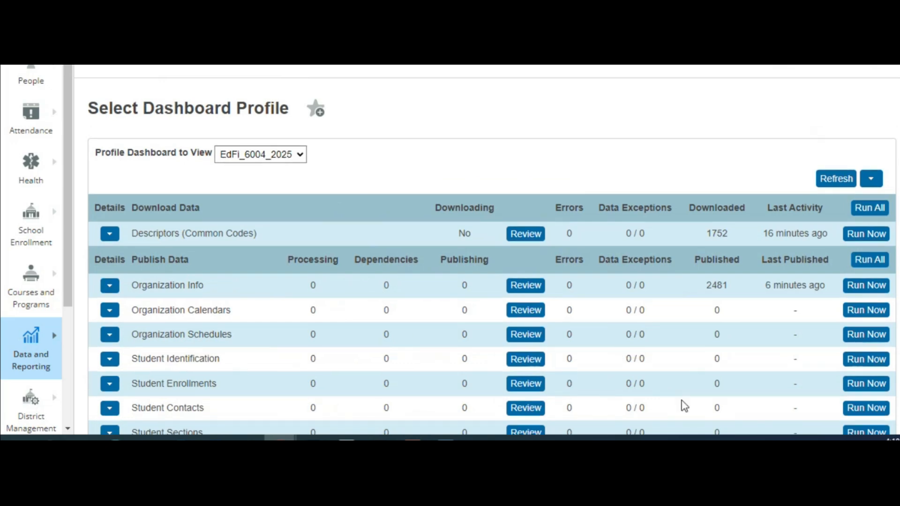
pyautogui.scroll(-2, 424, 356)
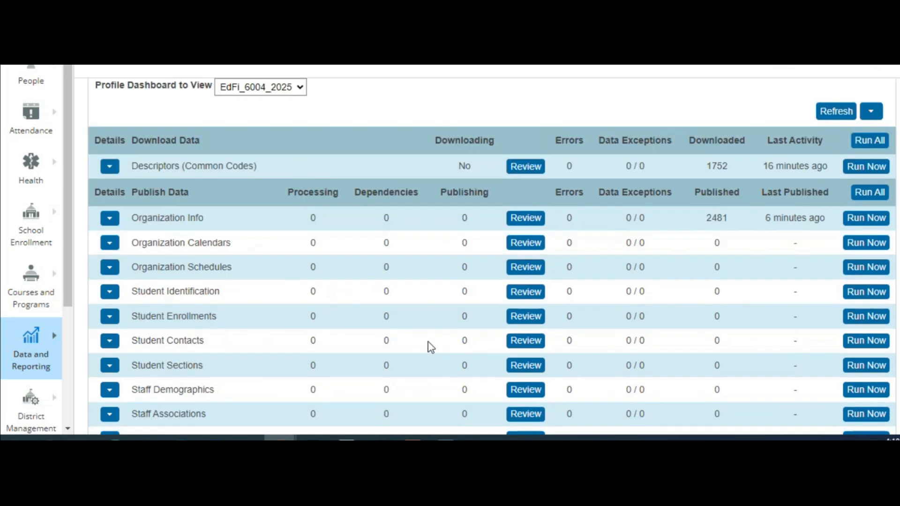